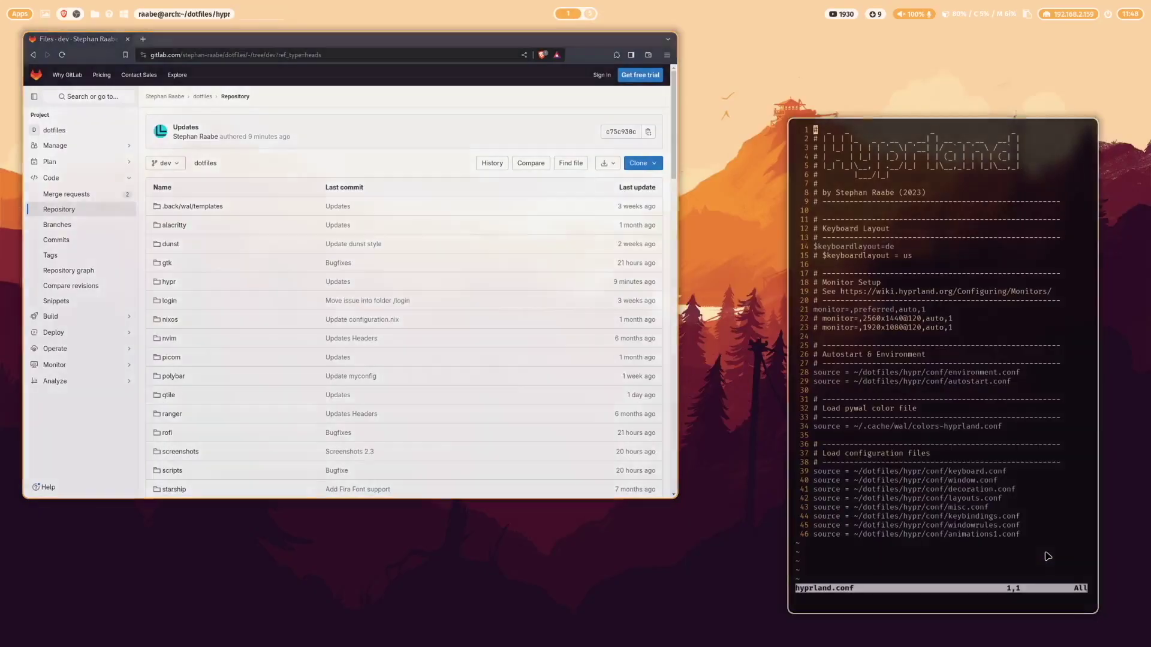
- Open two terminals tiled side by side
scroll(461, 336, down, 5)
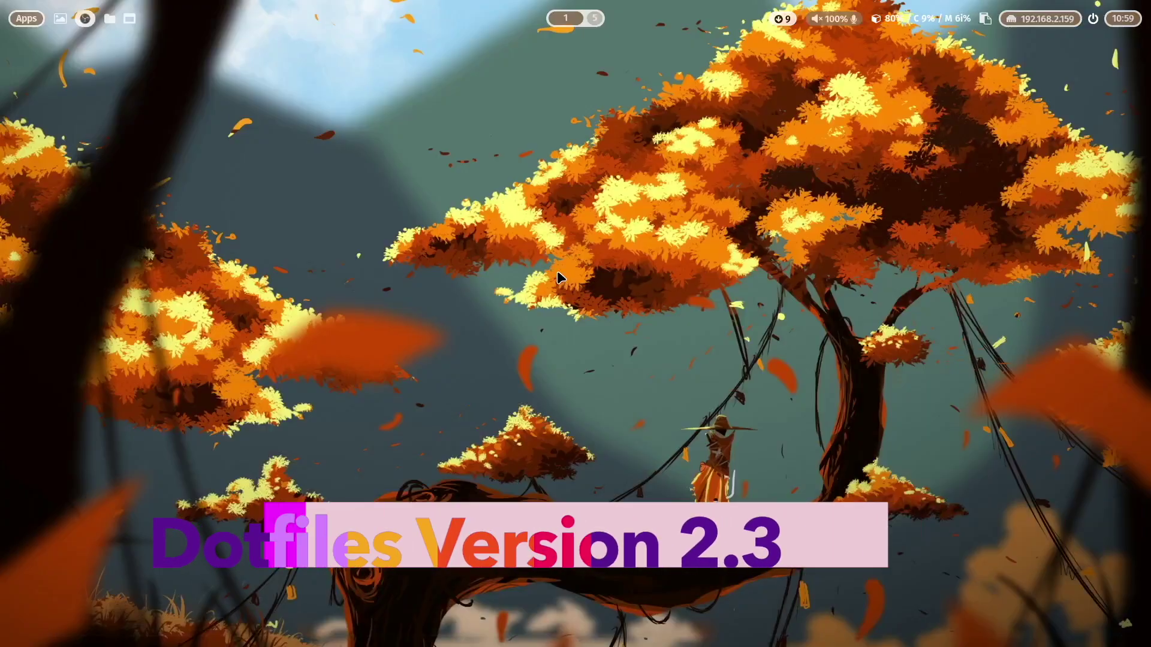
key(super+Return)
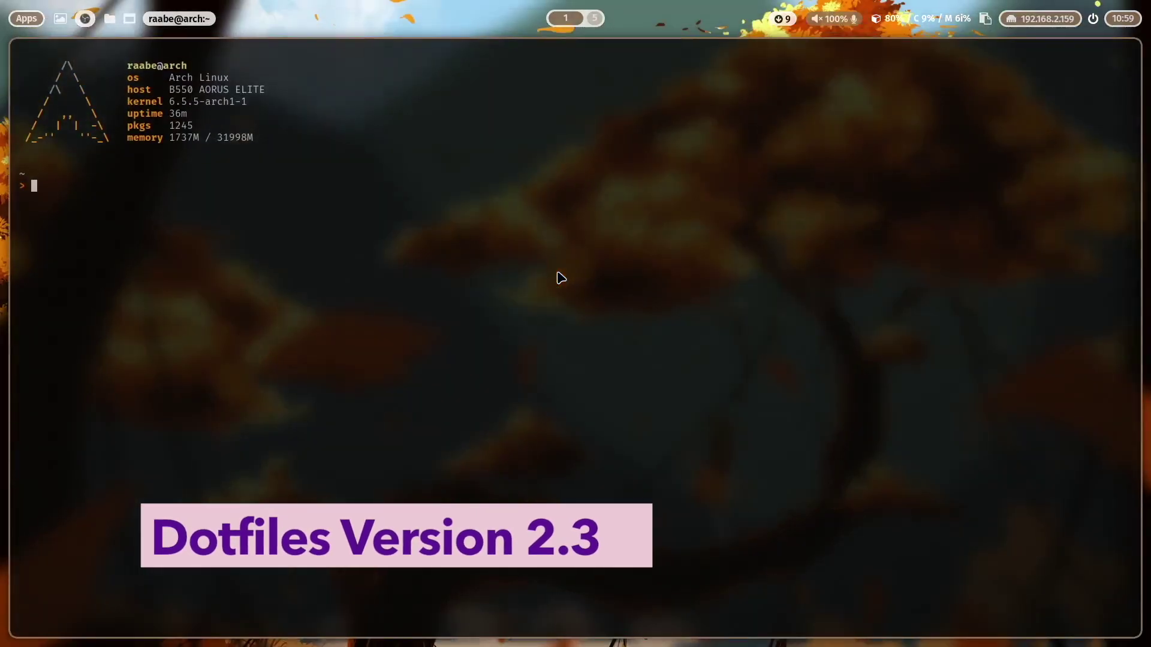
key(super+Return)
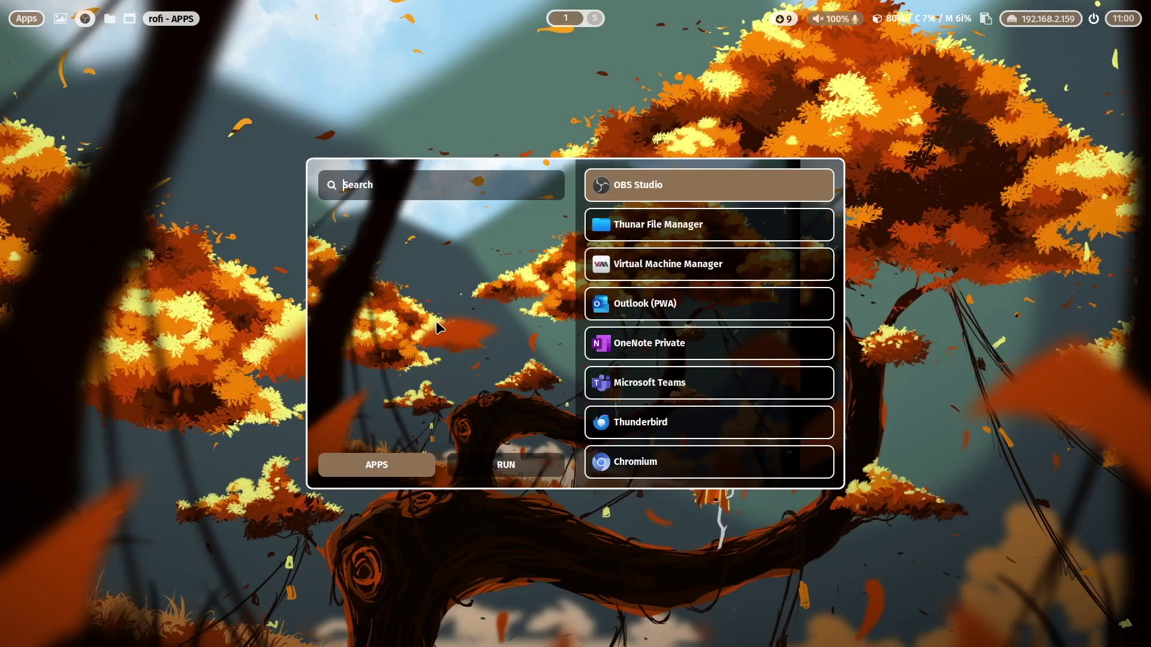
- Change the desktop wallpaper and bring up the rofi app launcher
key(Escape)
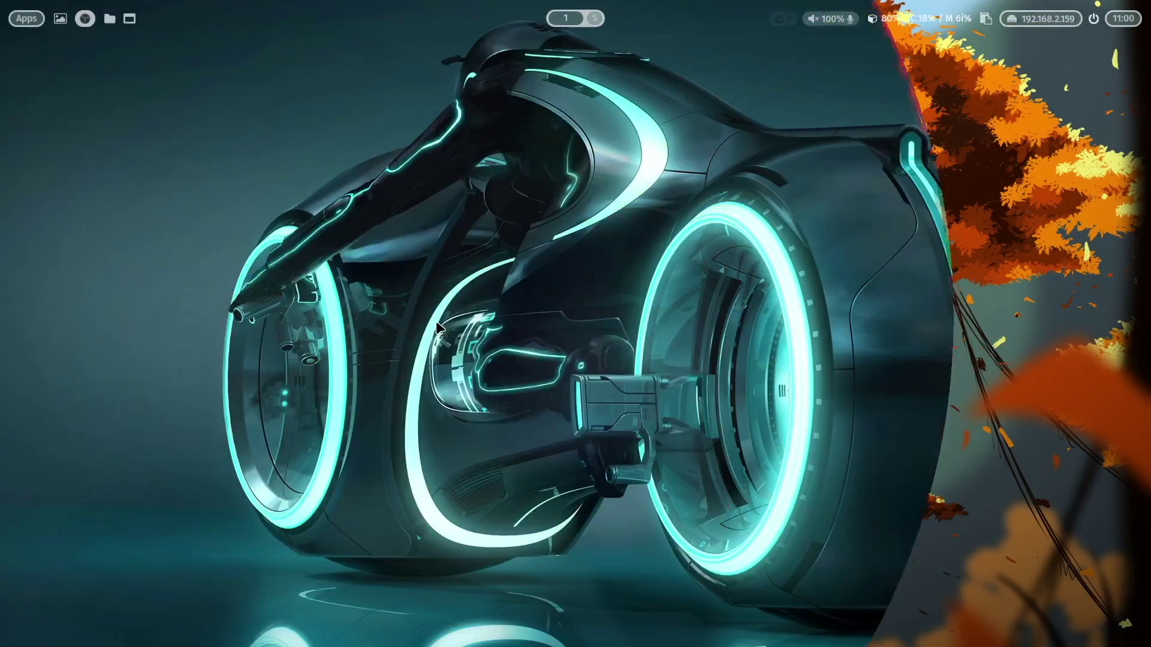
key(super+d)
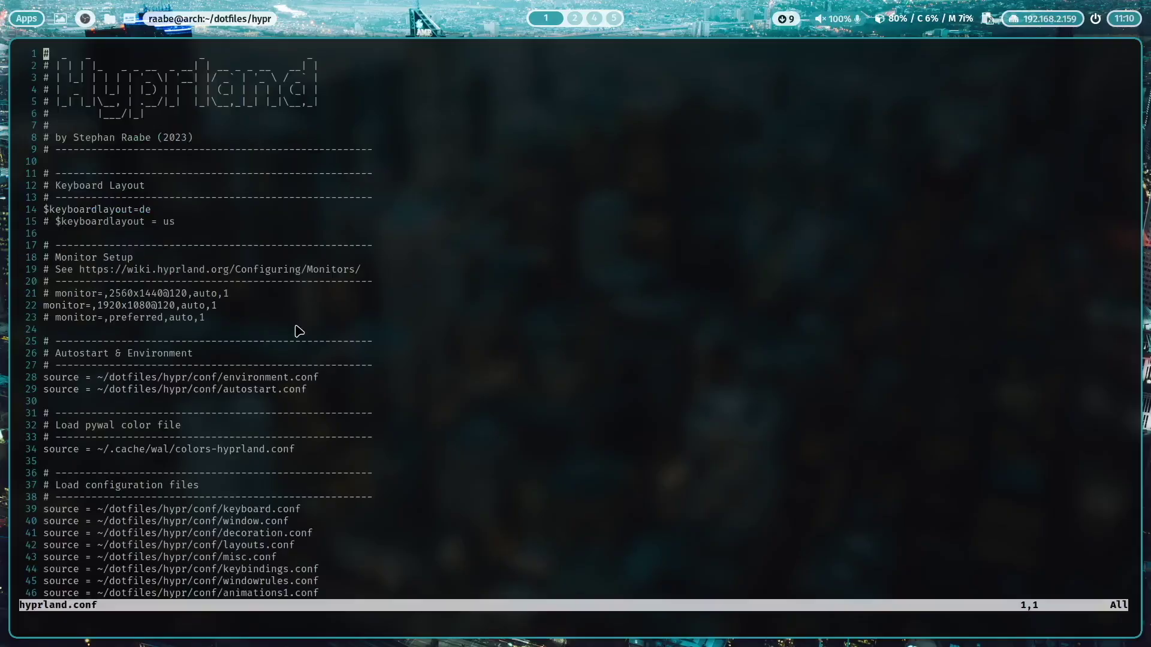
key(j)
key(j)
key(j)
key(j)
key(j)
key(j)
key(j)
key(j)
key(j)
key(j)
key(j)
key(j)
scroll(261, 215, down, 2)
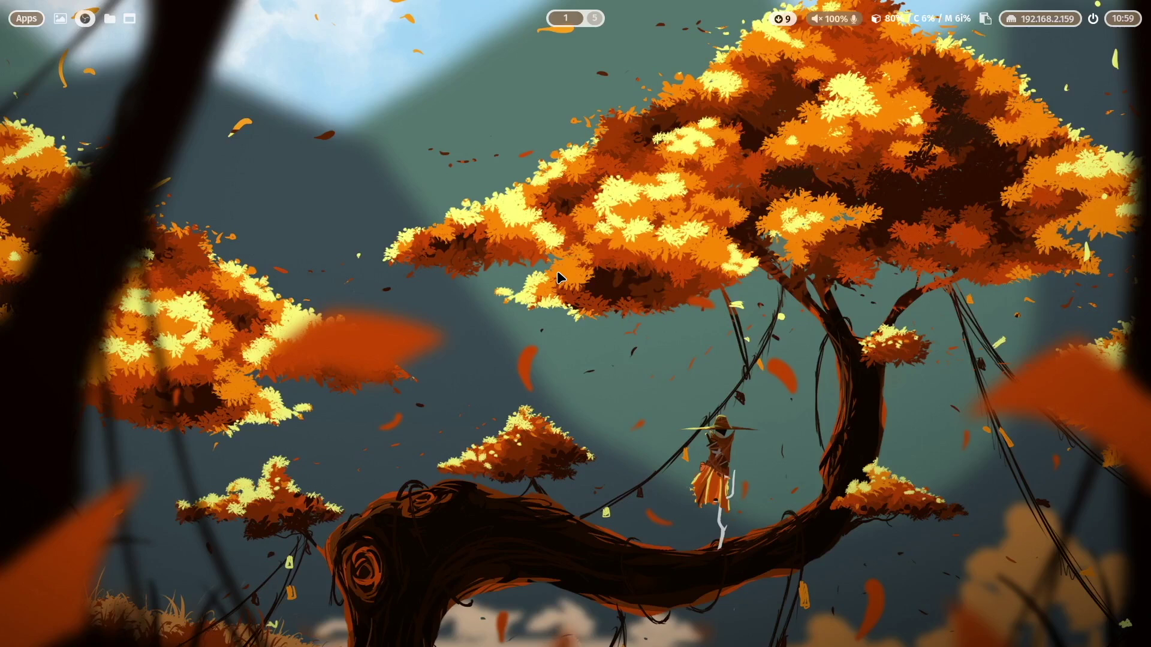
key(super+Return)
key(super+Return)
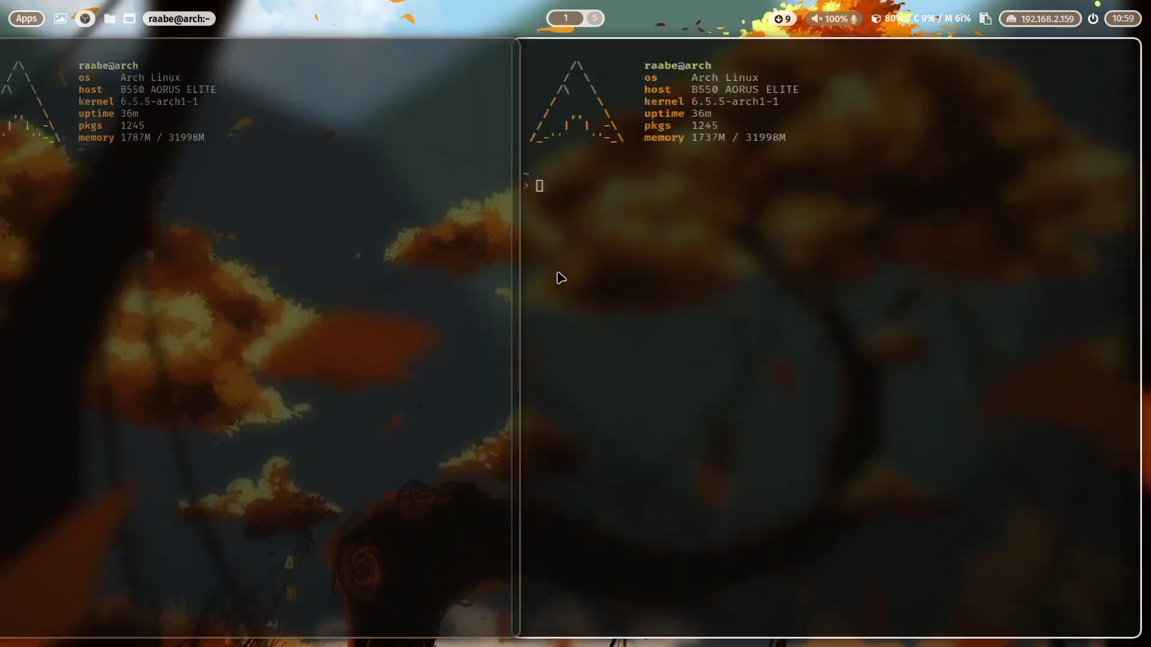
key(super+Return)
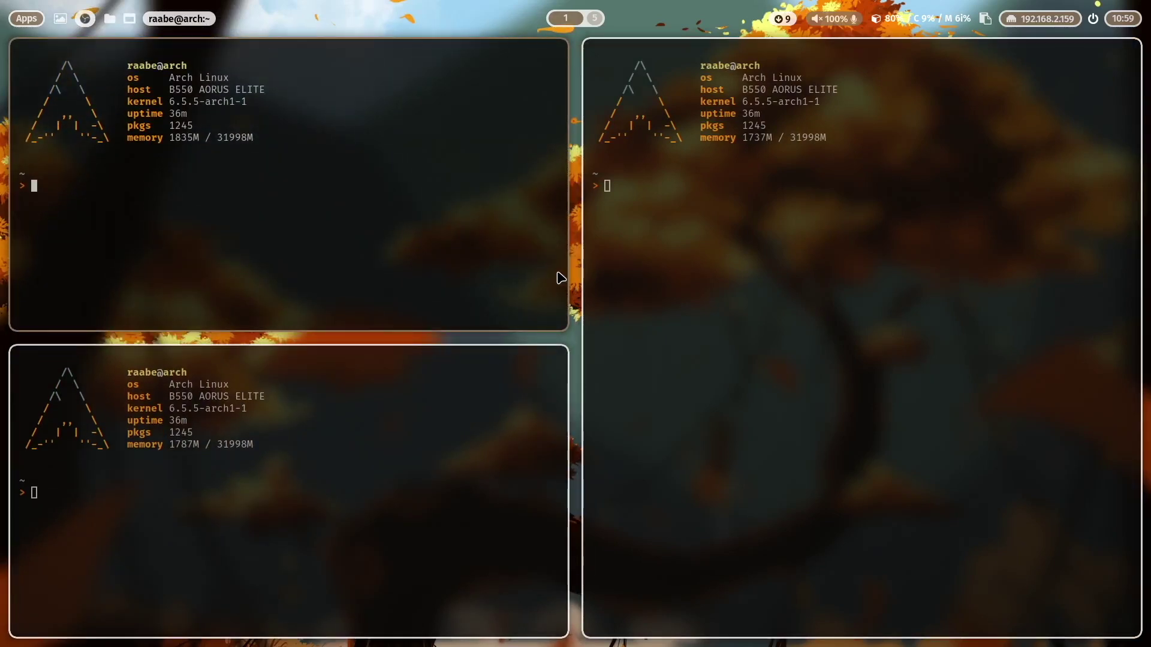
drag(561, 277, 840, 352)
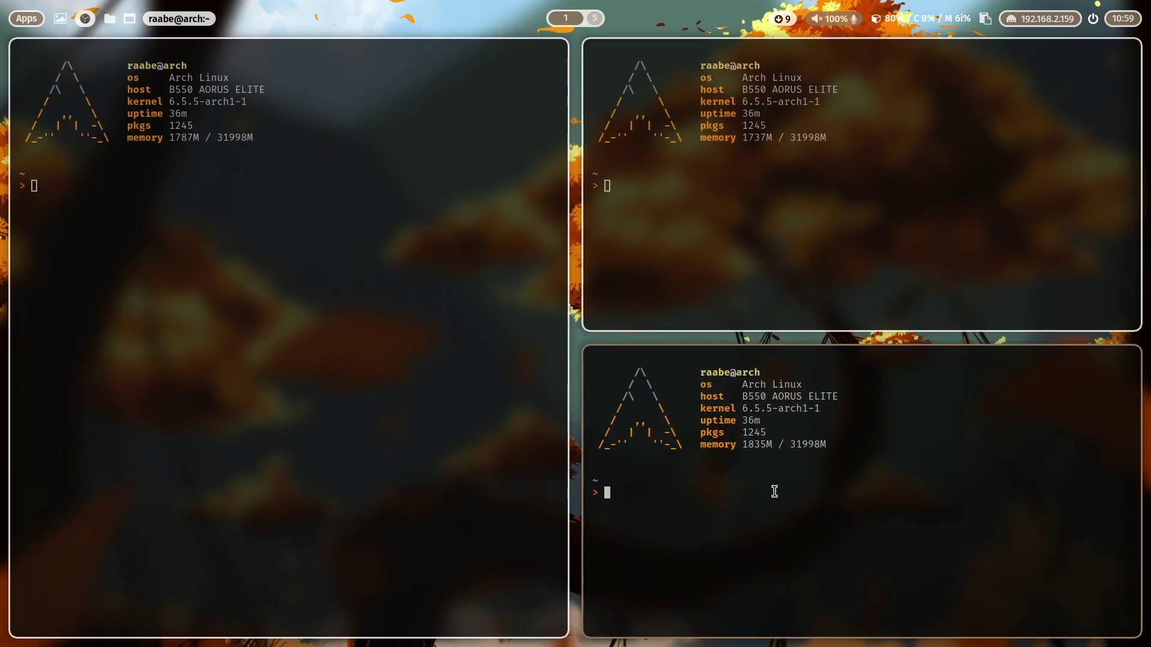
key(super+q)
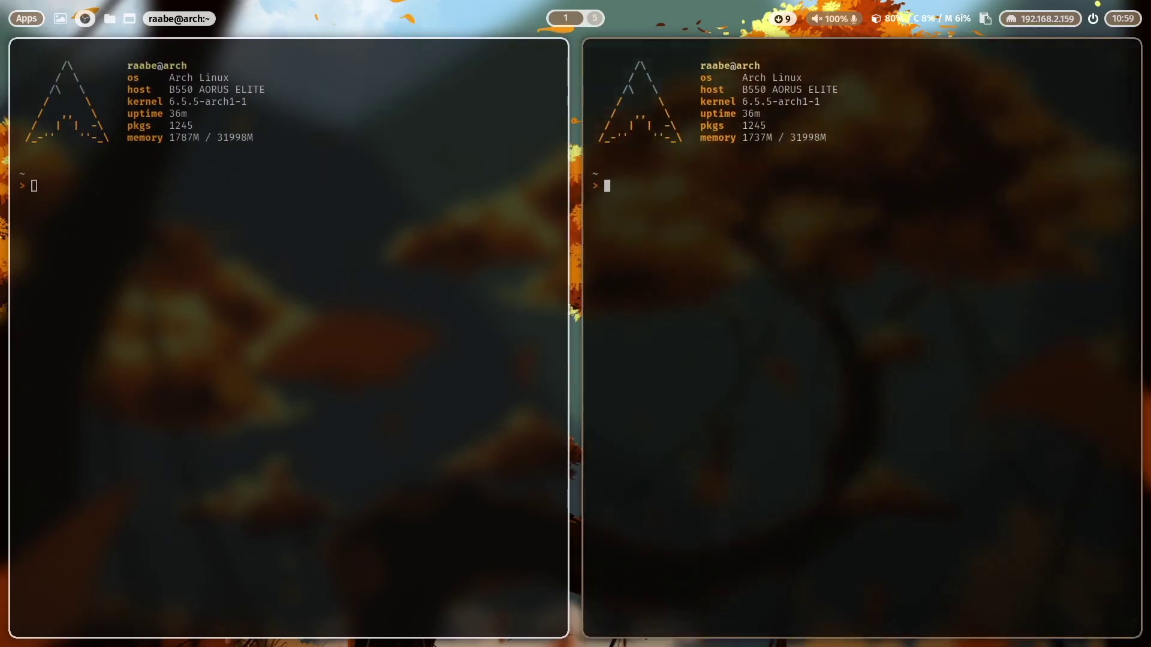
key(super+q)
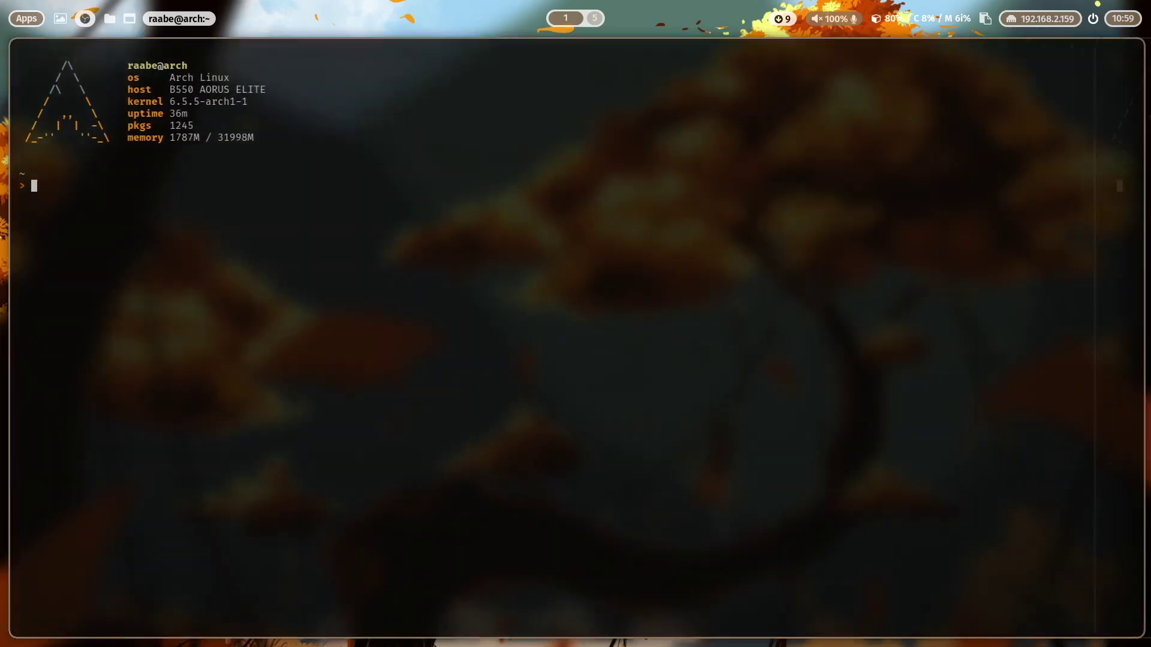
key(super+q)
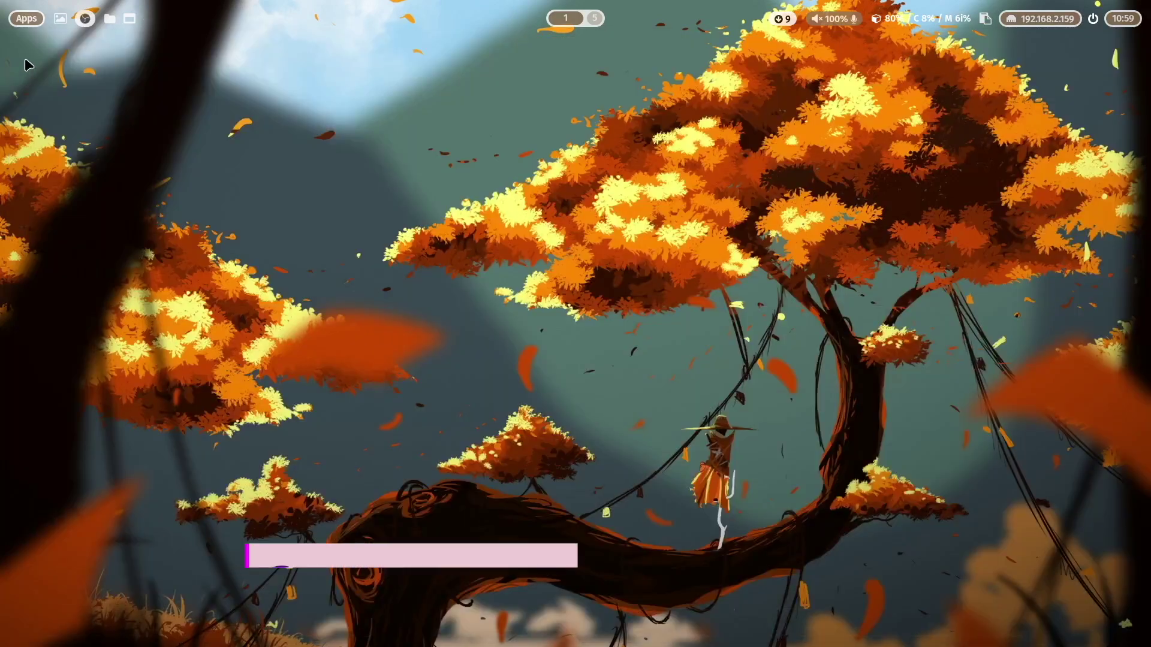
click(28, 19)
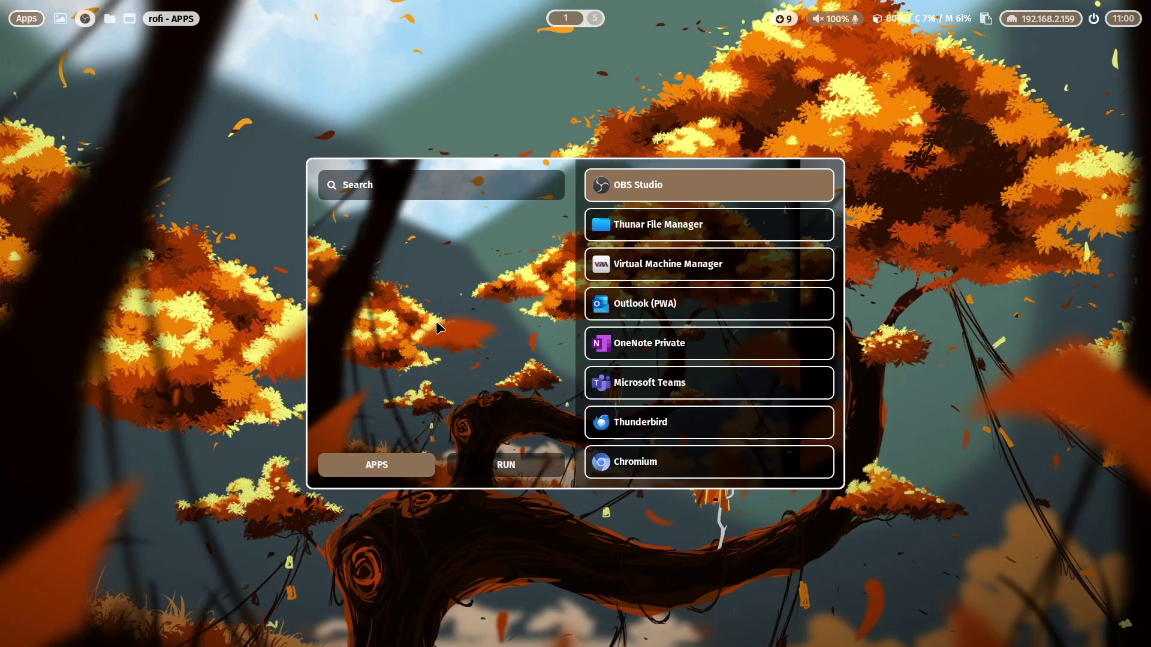
key(Escape)
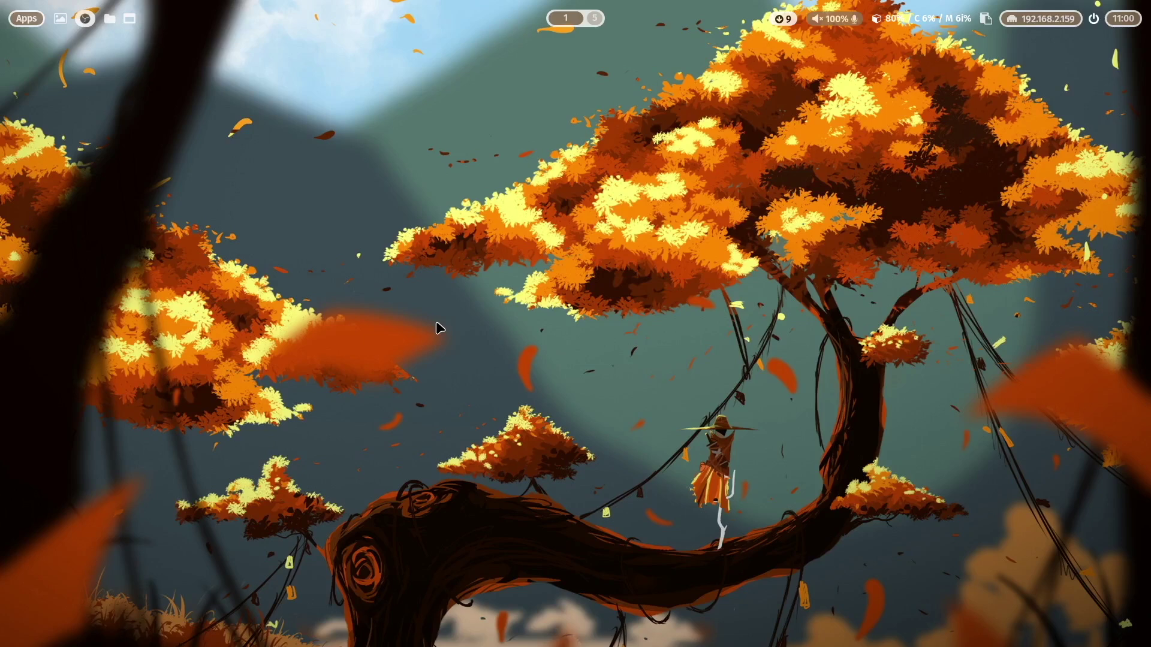
- Switch the wallpaper to tron_legacy4.jpg and try a launcher search for 'out', then clear it
key(super+shift+w)
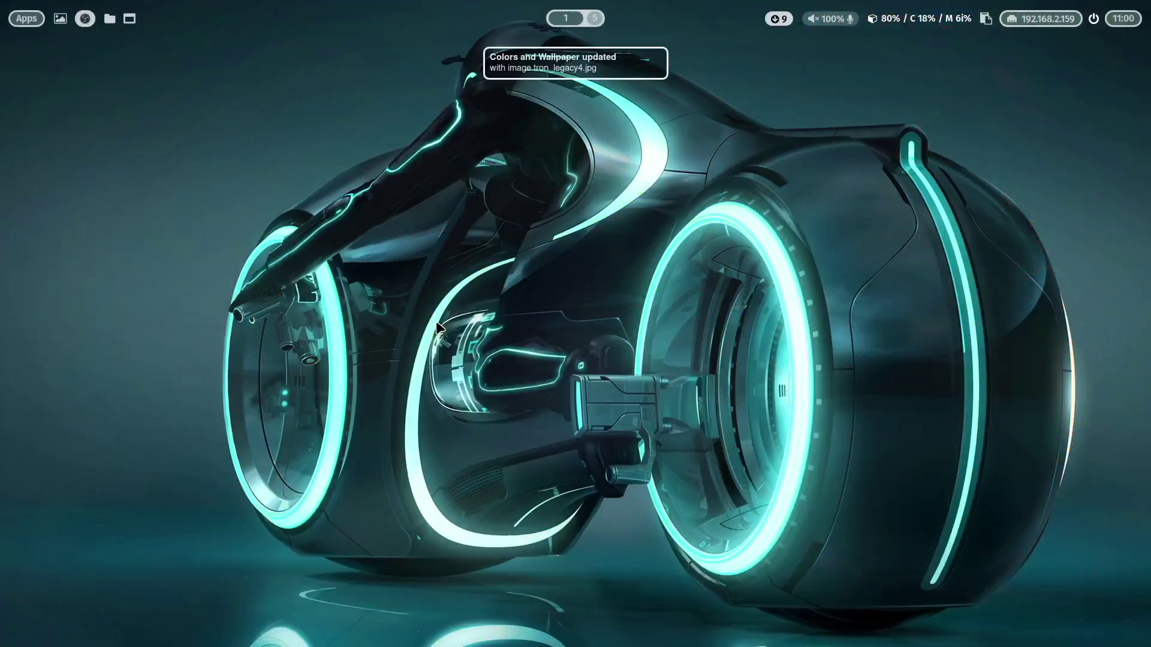
key(super+ctrl+Return)
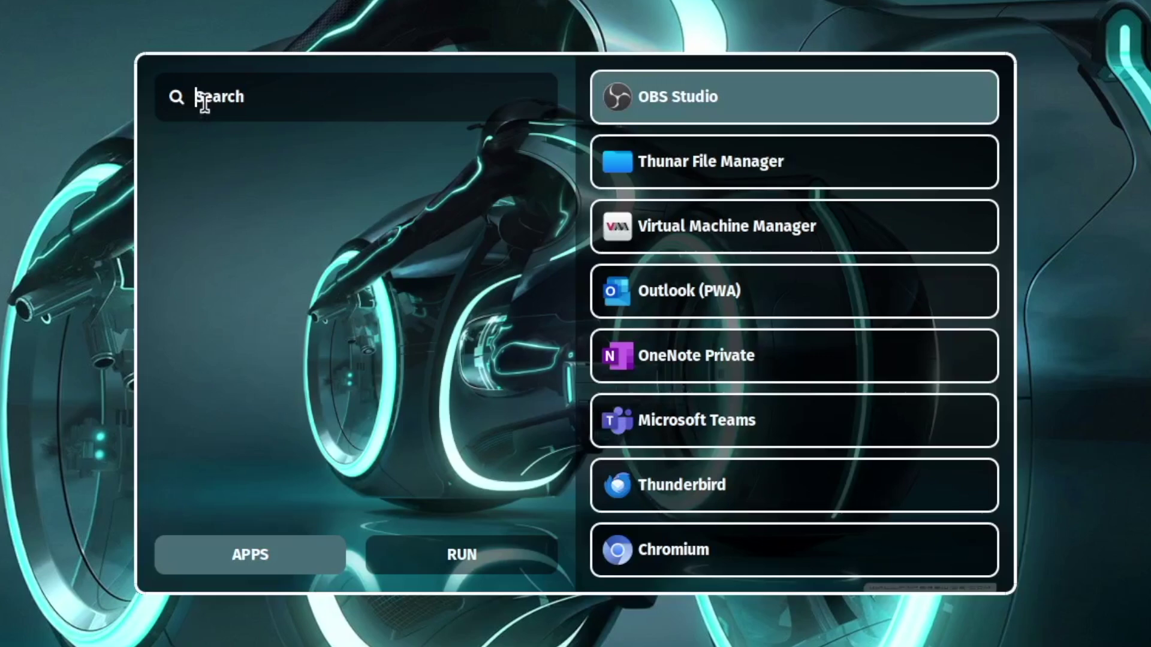
text(out)
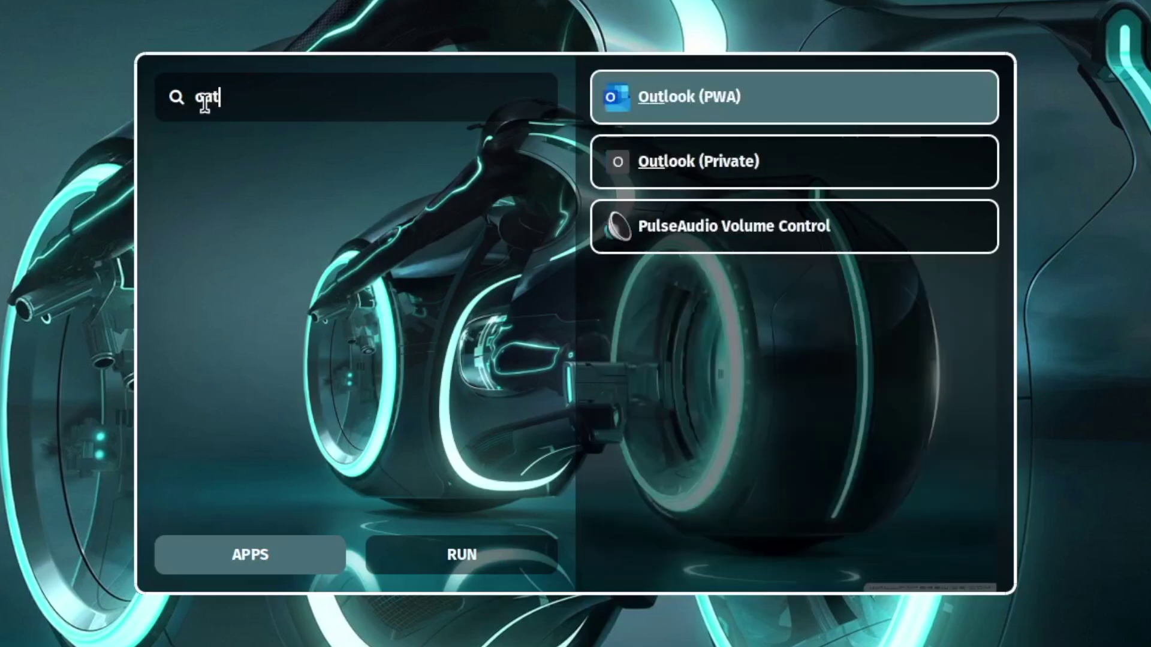
key(BackSpace)
key(BackSpace)
key(BackSpace)
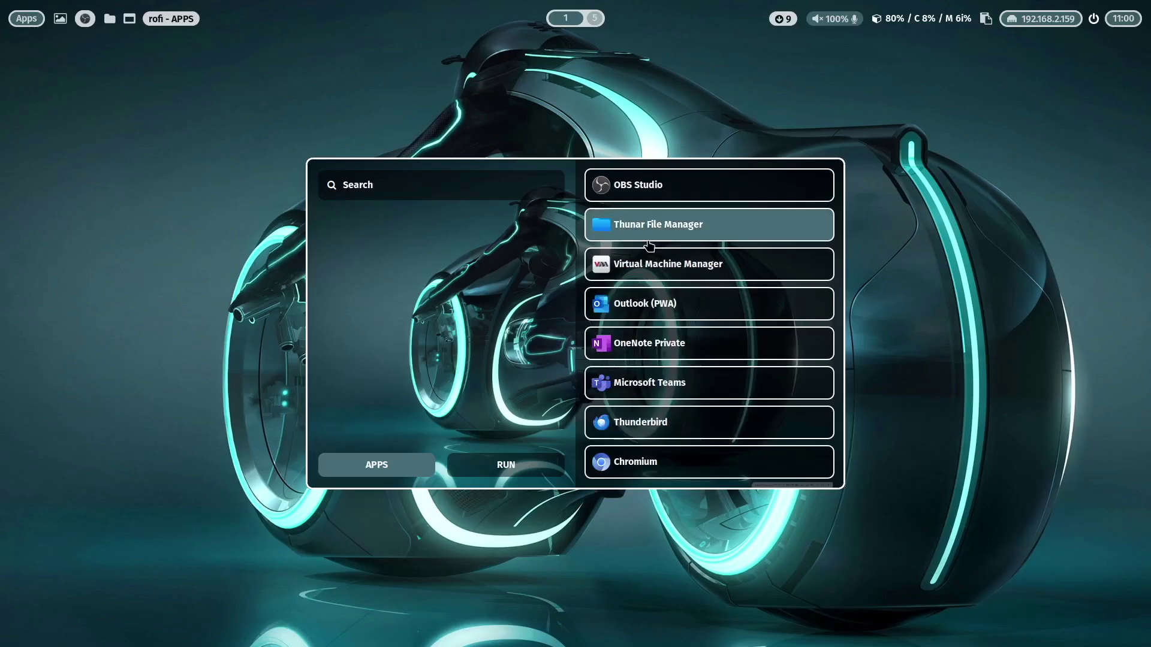
- Launch Thunar File Manager from the launcher's app list, then close it
scroll(694, 394, down, 10)
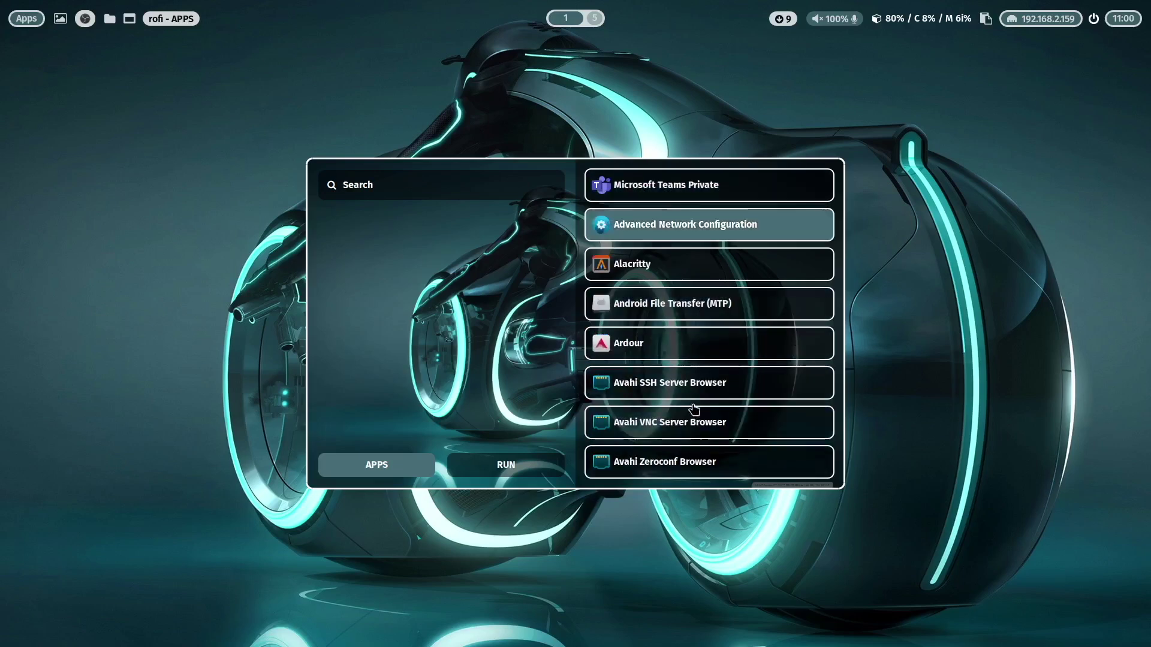
scroll(693, 407, up, 10)
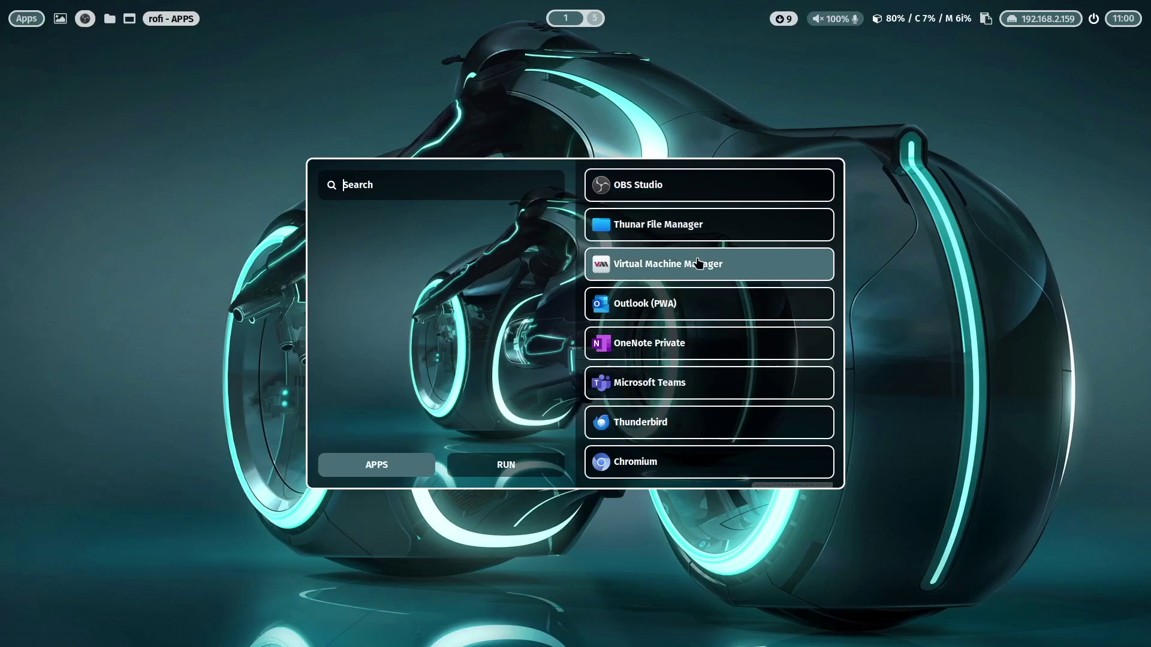
click(688, 225)
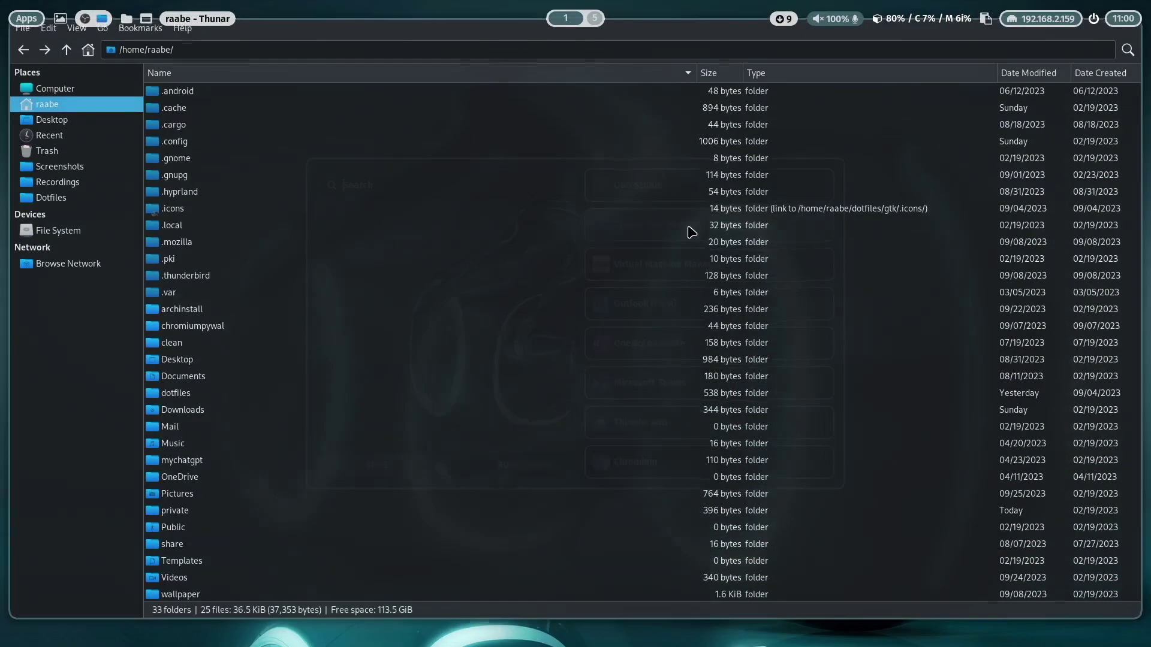
key(super+q)
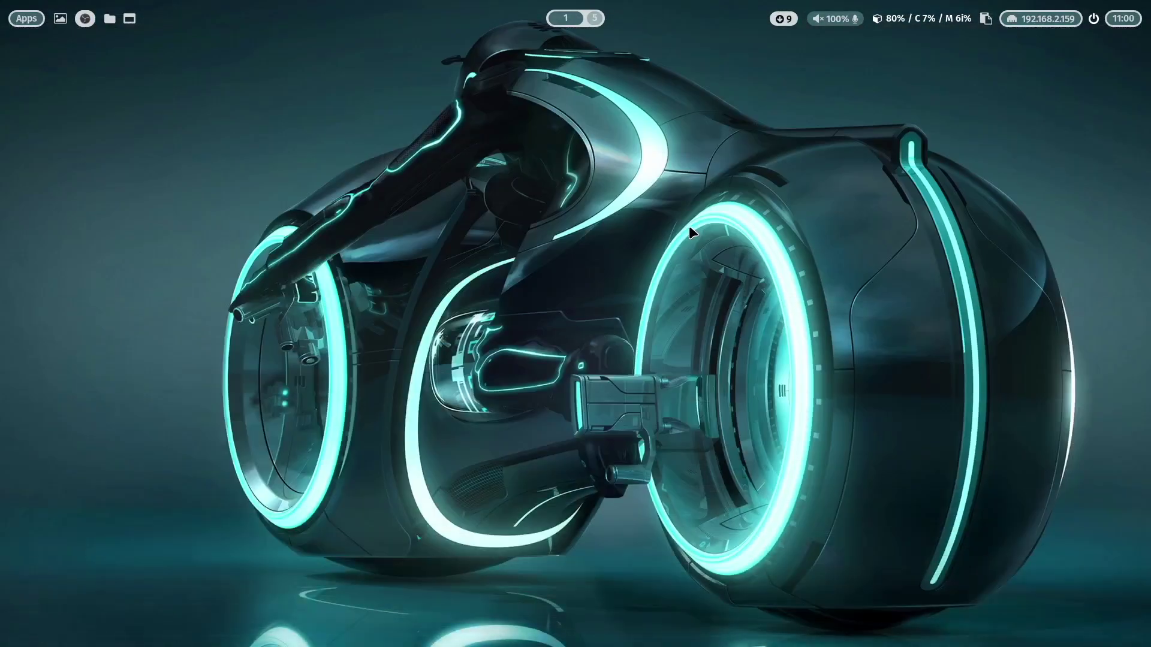
- Toggle the launcher between RUN and APPS modes, then launch Outlook (PWA)
key(ctrl+super+Return)
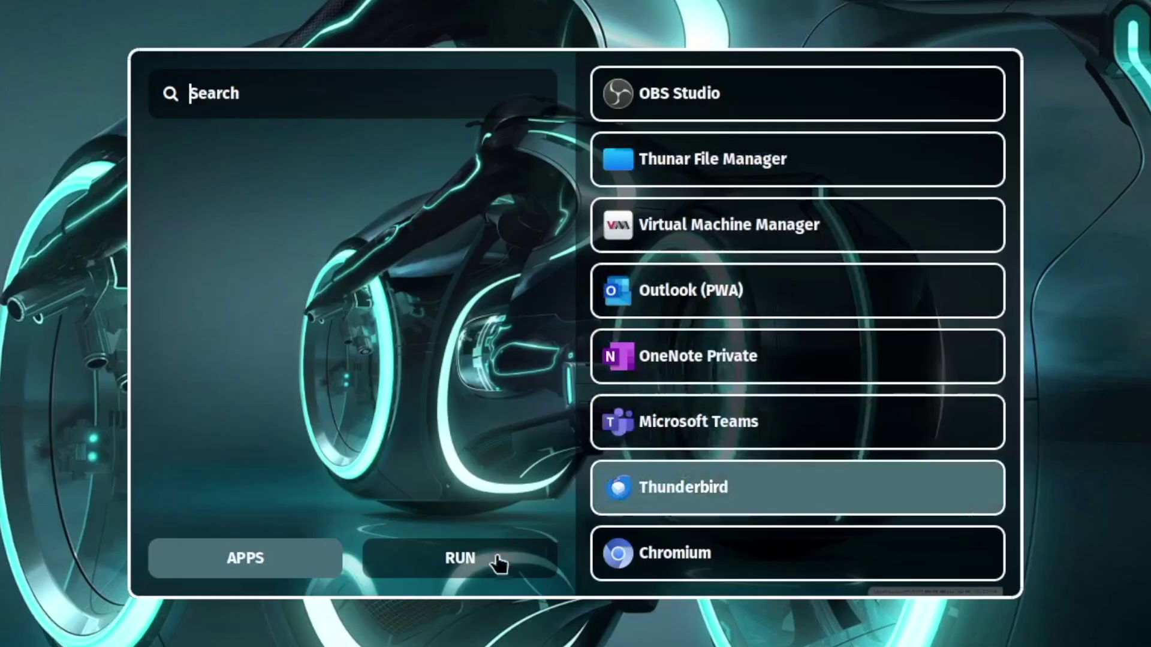
click(497, 564)
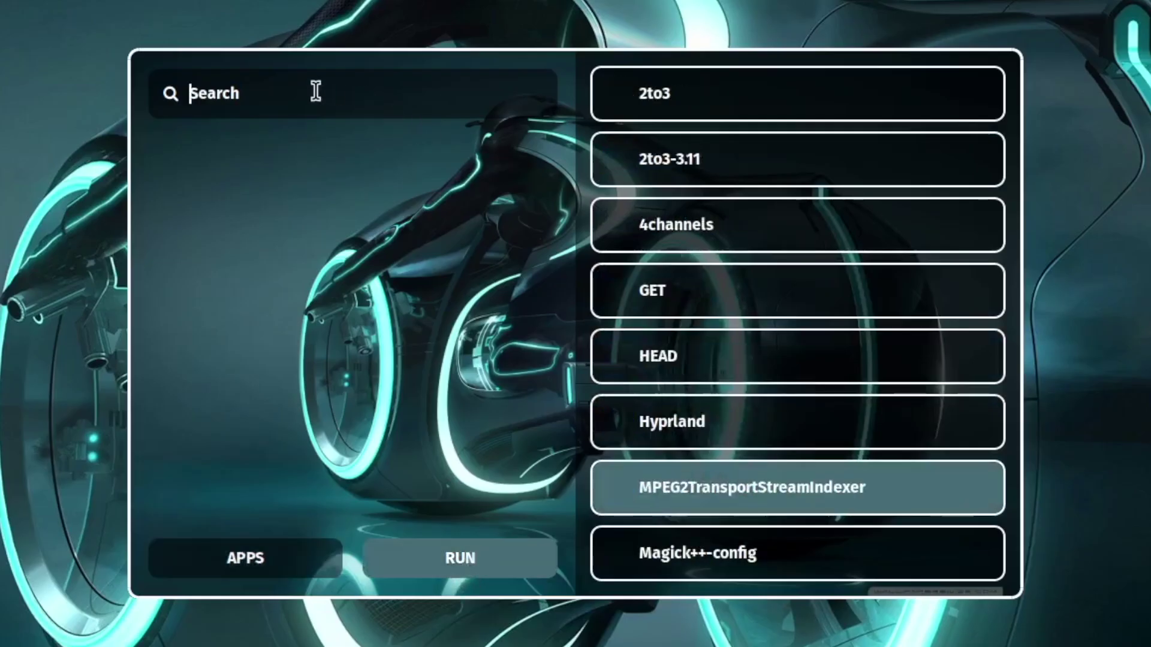
click(318, 561)
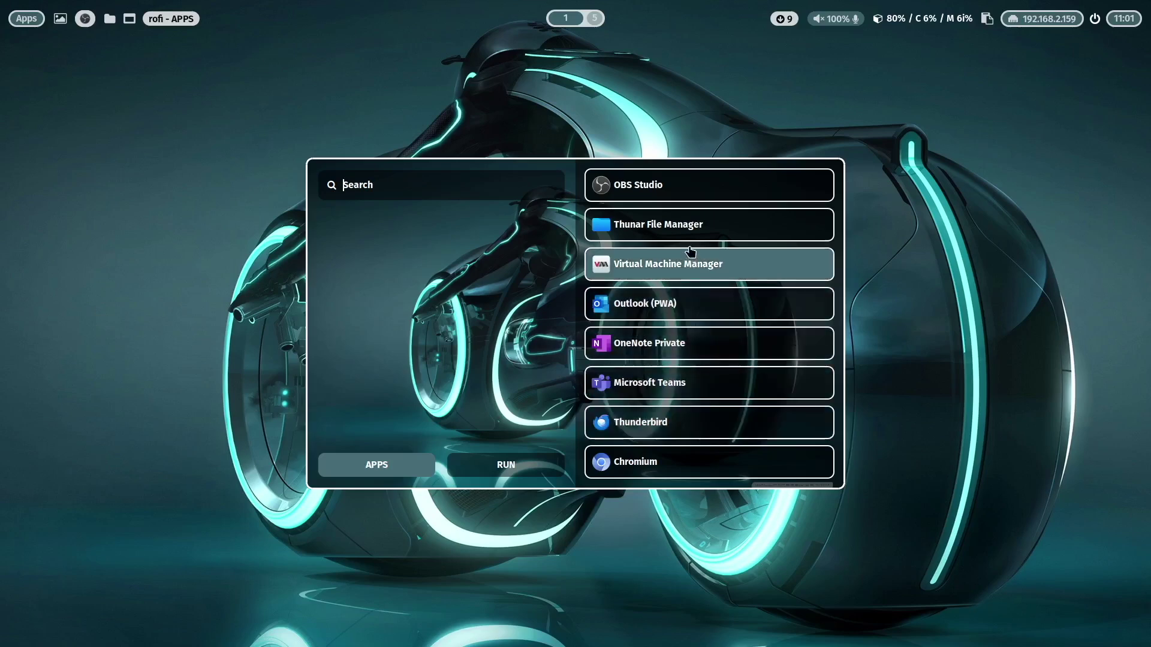
click(685, 306)
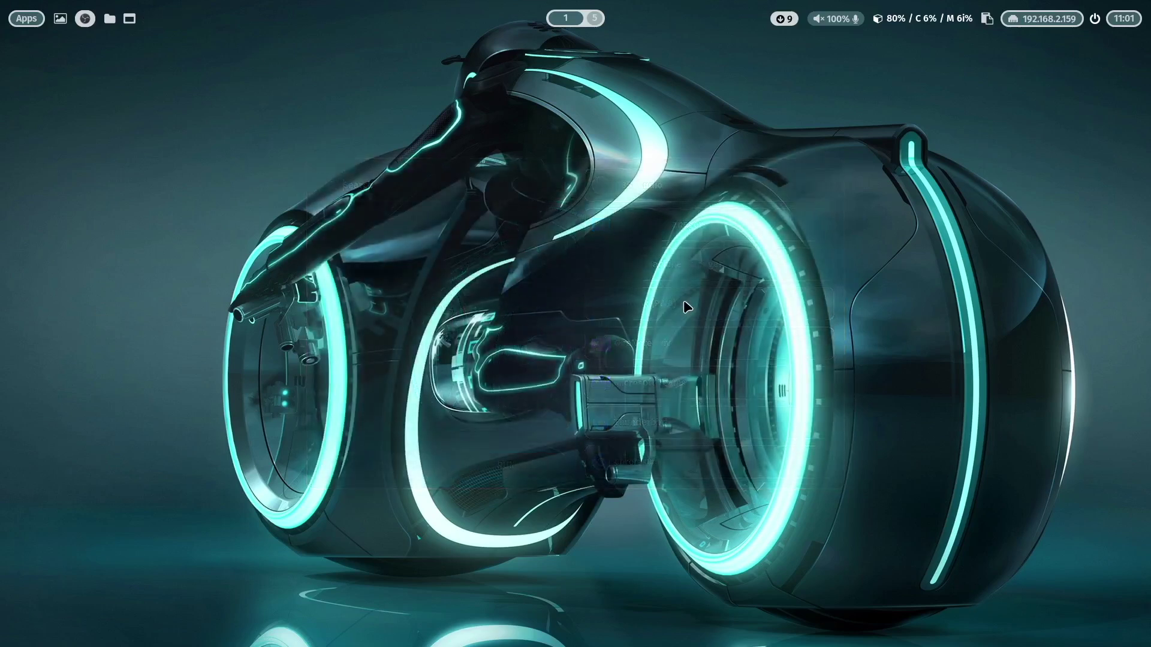
- Apply nordwall3.jpg as wallpaper and preview the launcher's new red-toned colours
key(super+shift+w)
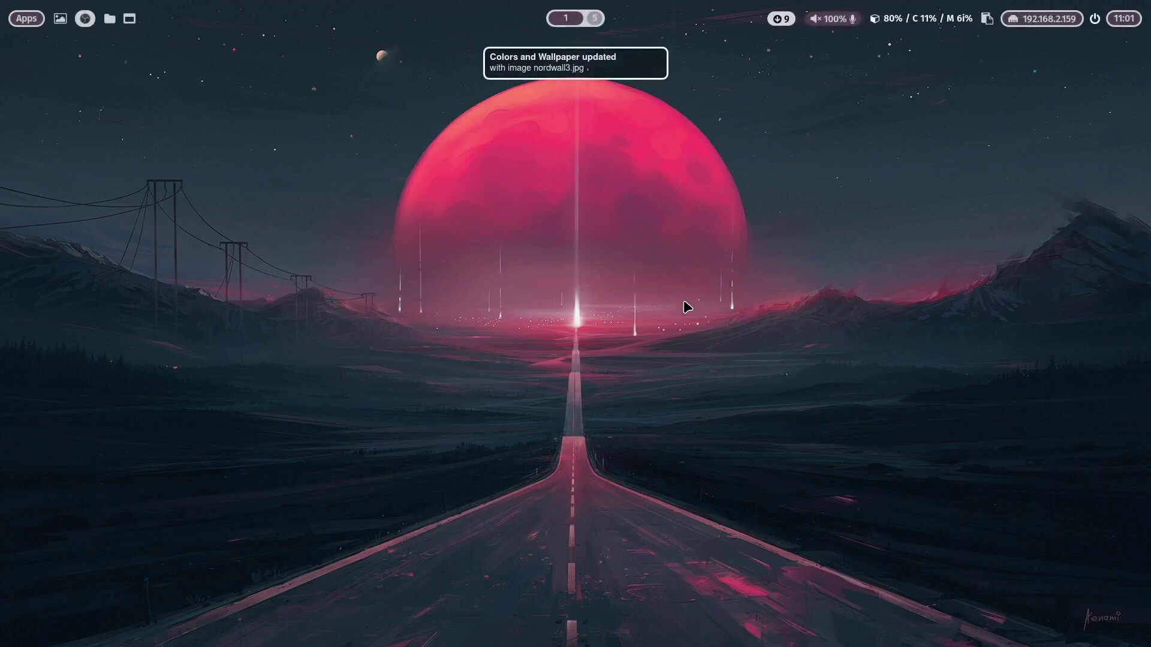
key(super+ctrl+Return)
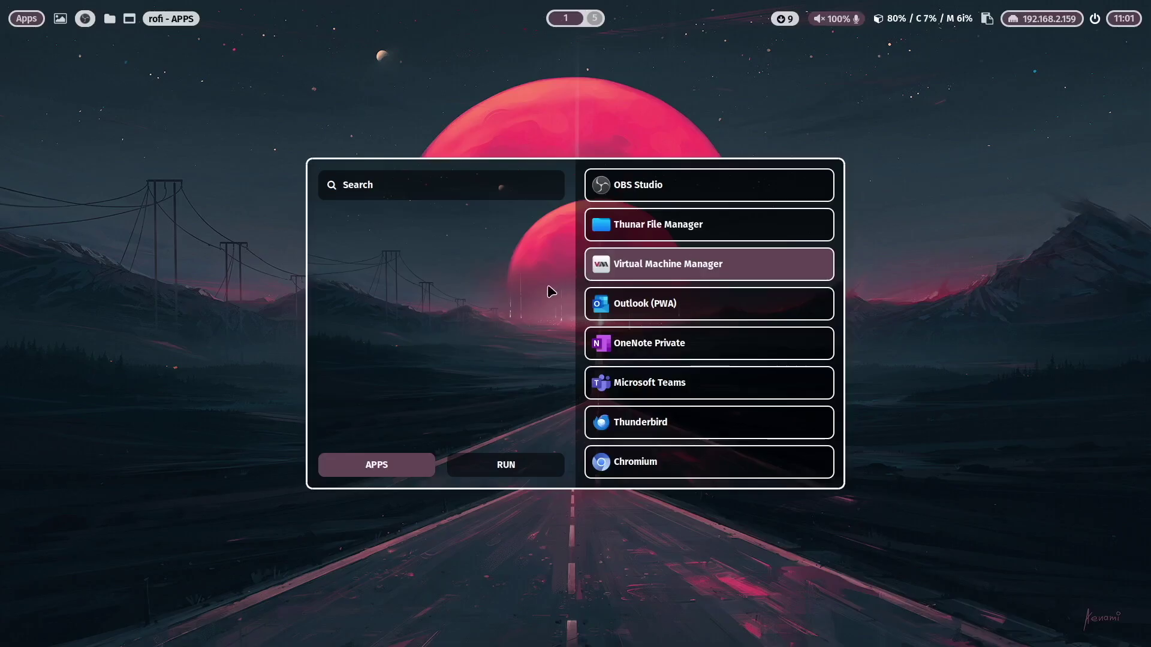
key(Escape)
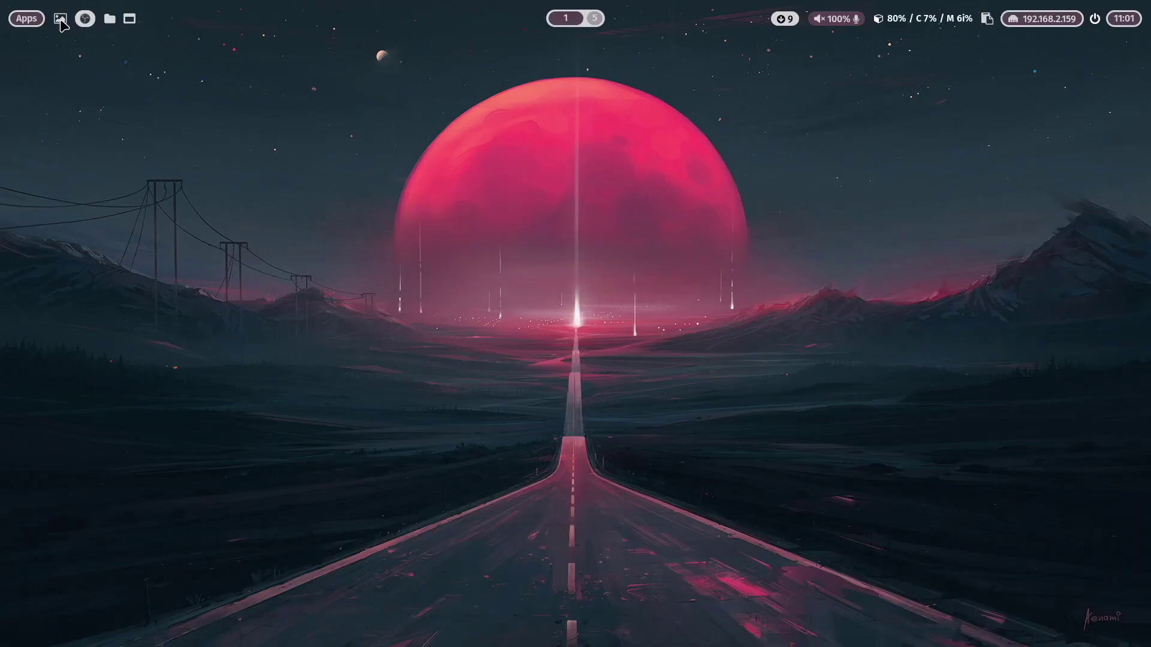
- Cycle random wallpapers three times until astronaut_jellyfish.jpg is applied
click(60, 19)
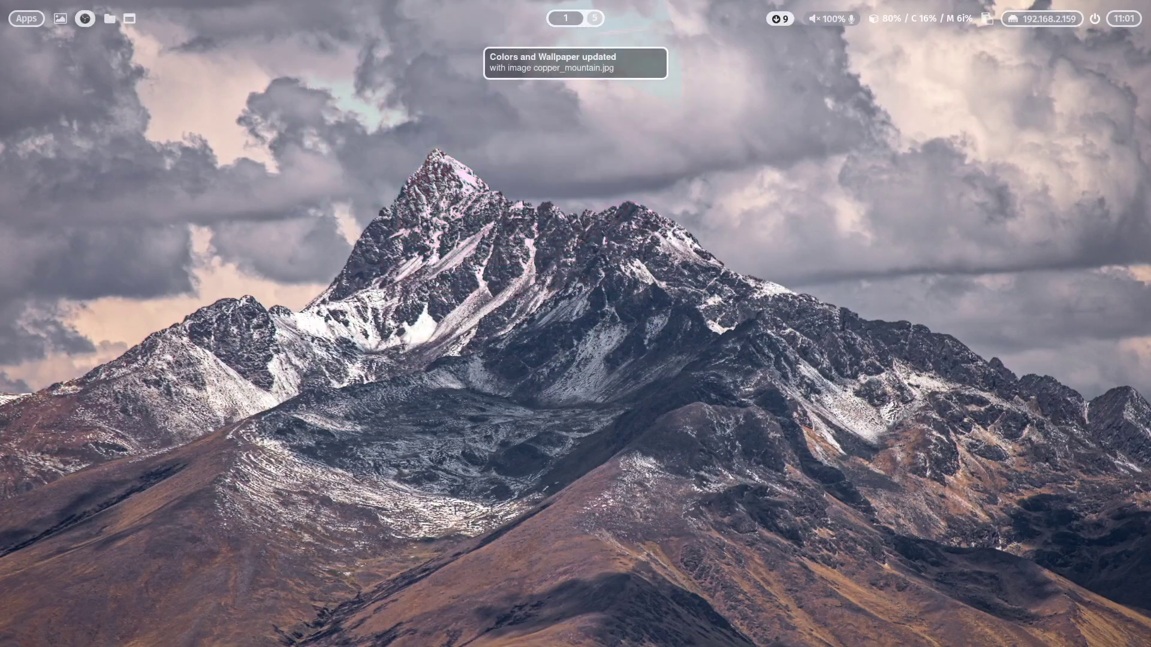
click(62, 18)
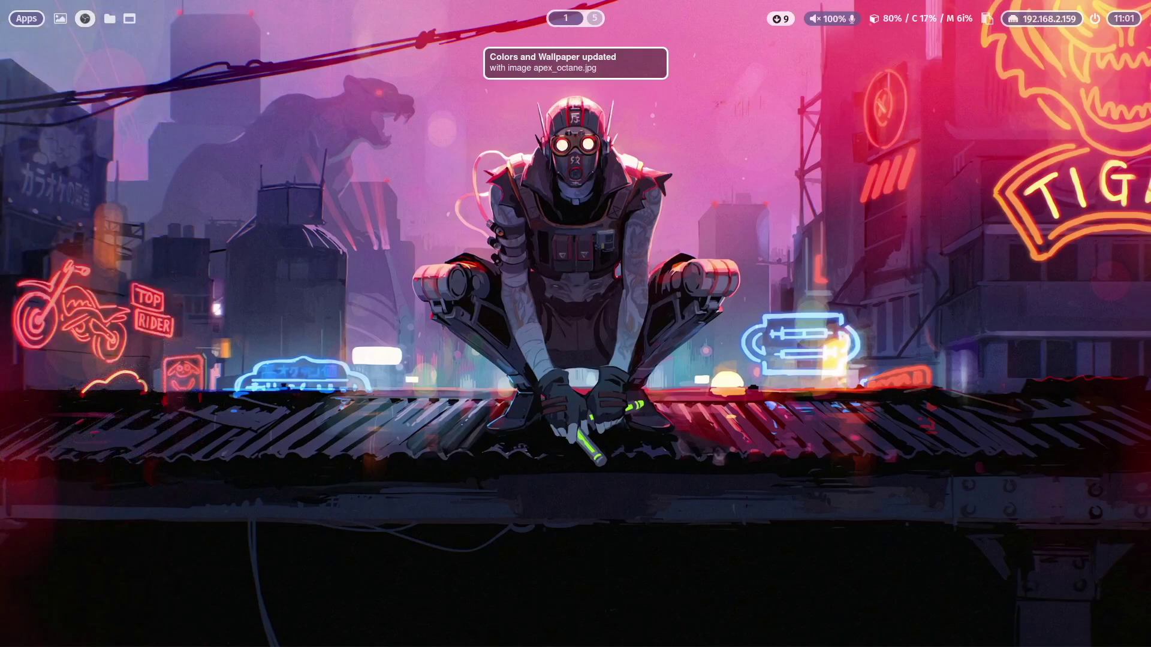
click(63, 18)
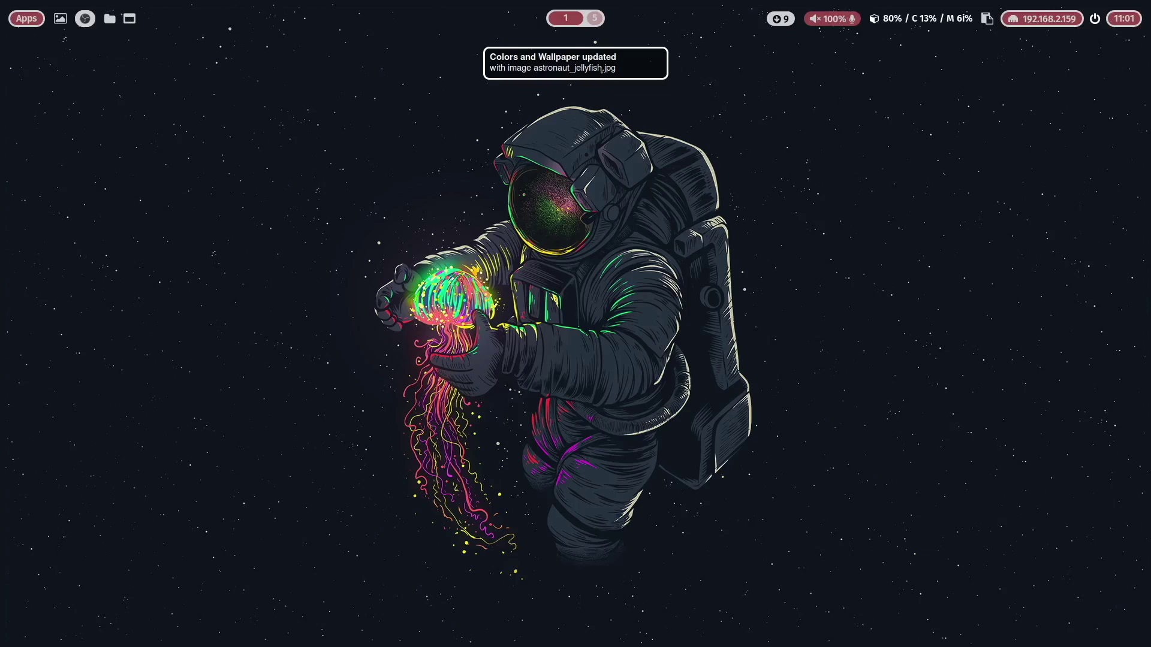
- Pick neon_car.jpg from the rofi Wallpapers list
click(60, 19)
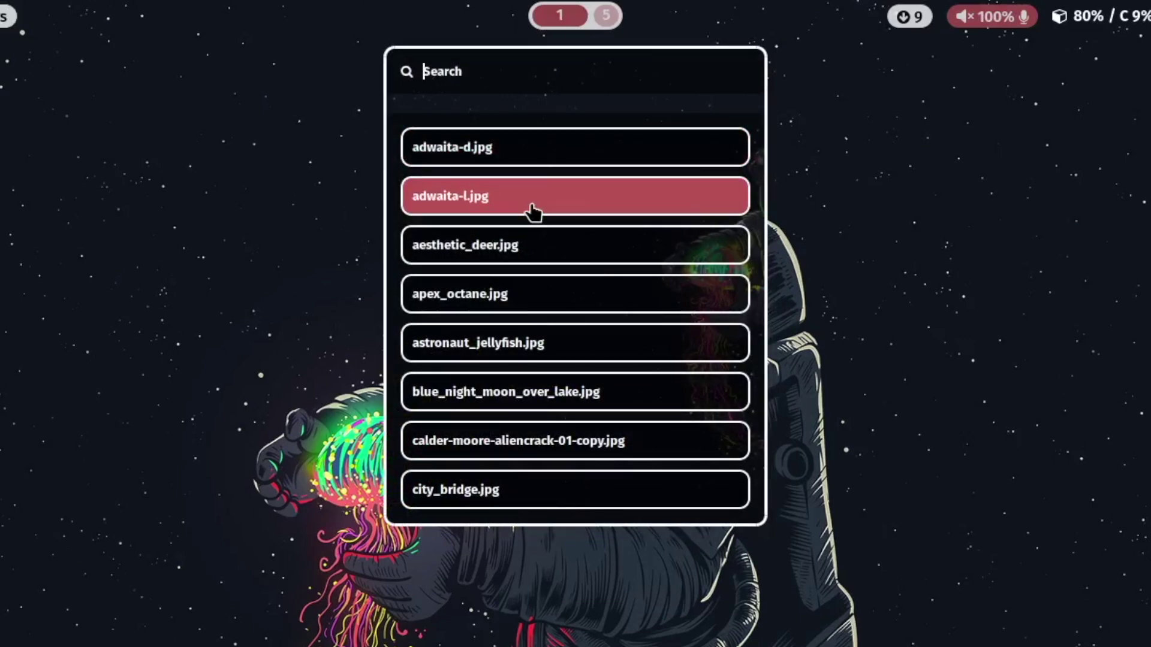
scroll(533, 211, down, 13)
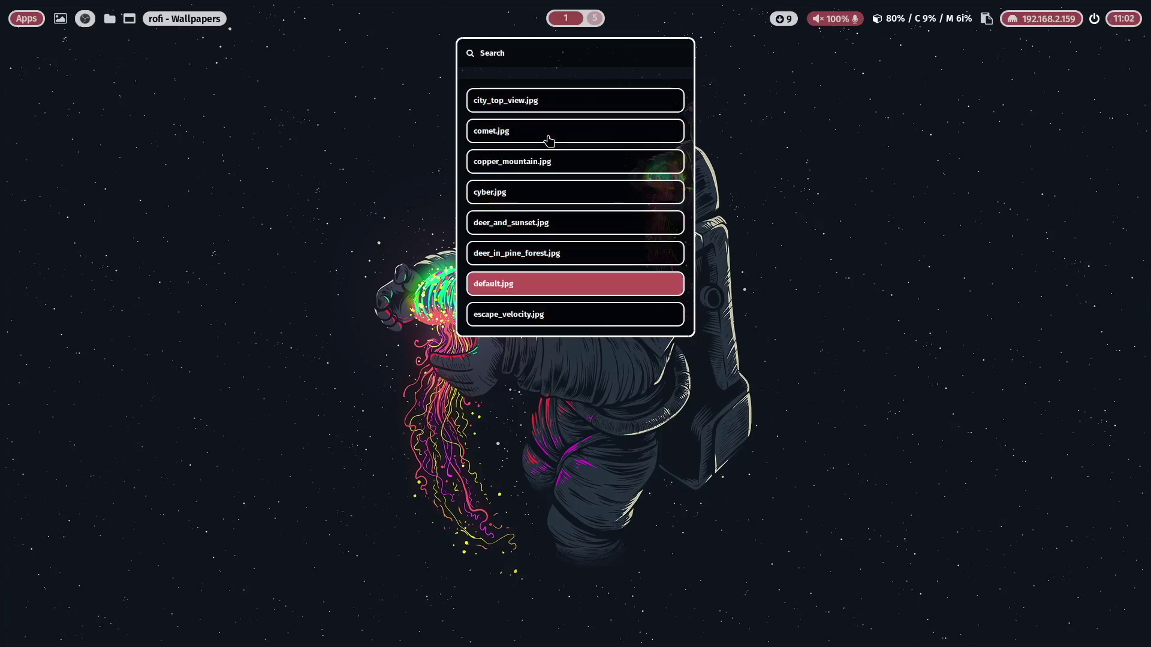
scroll(549, 140, down, 5)
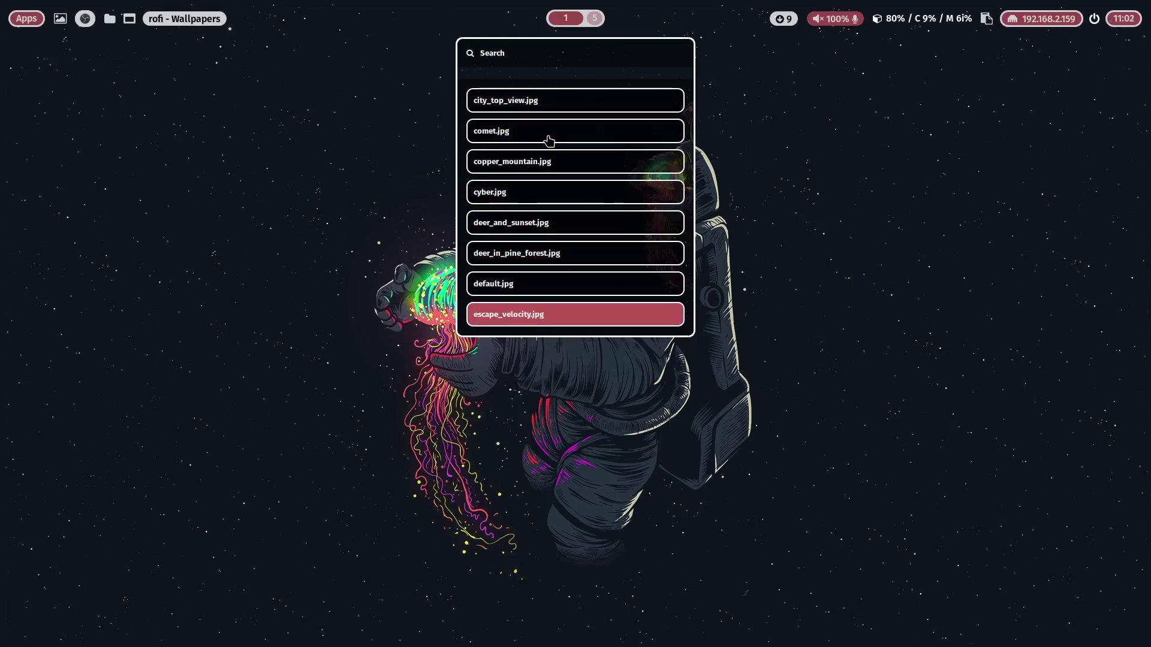
scroll(549, 141, down, 8)
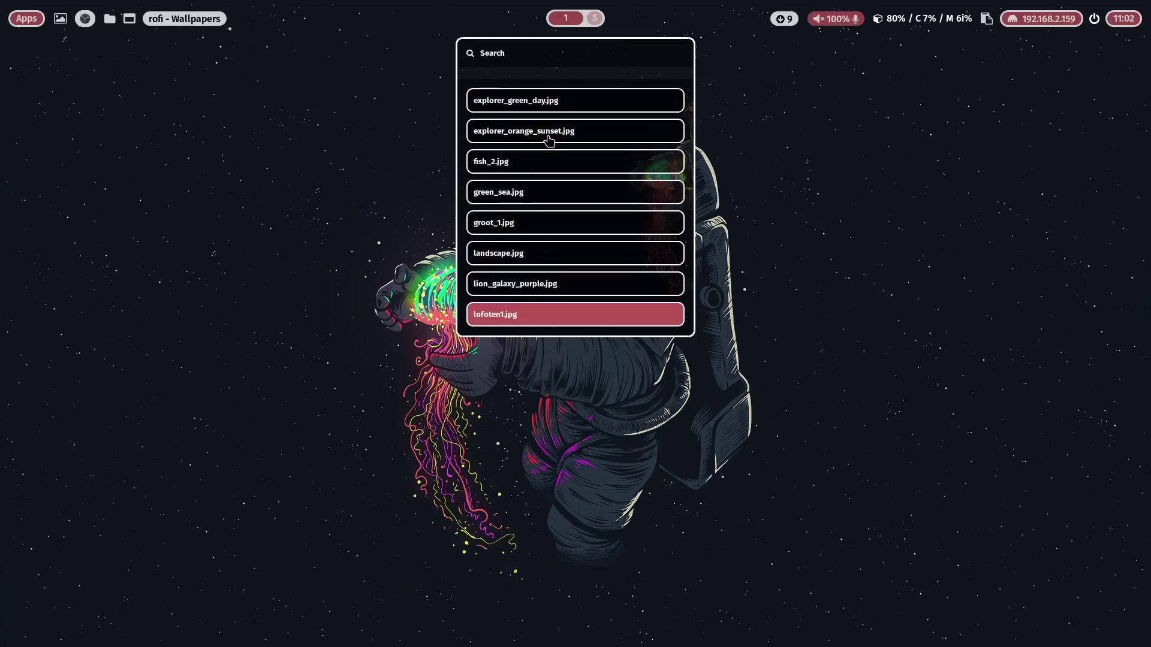
key(Return)
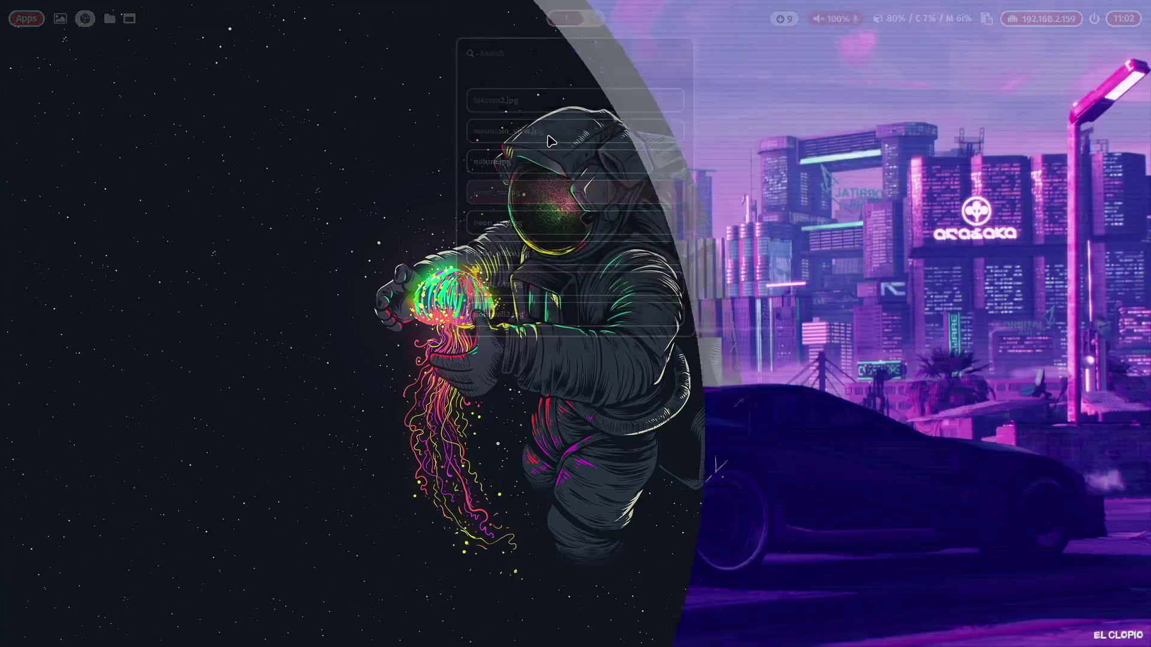
- Pick default.jpg from the Wallpapers list
click(60, 18)
scroll(580, 242, down, 10)
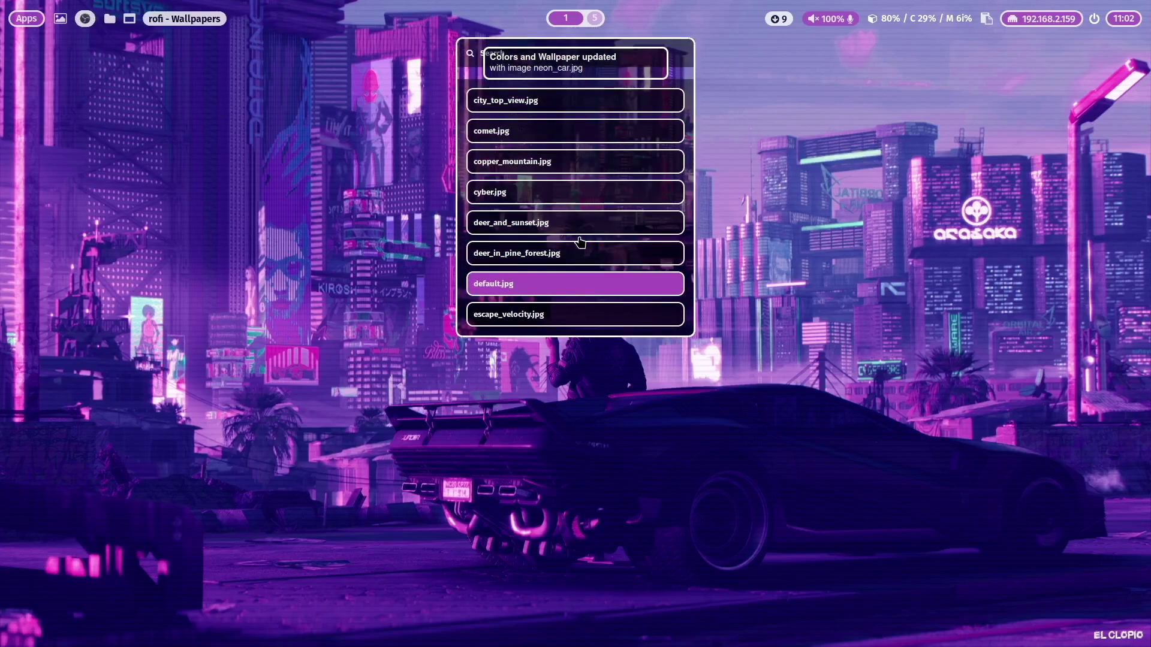
key(Return)
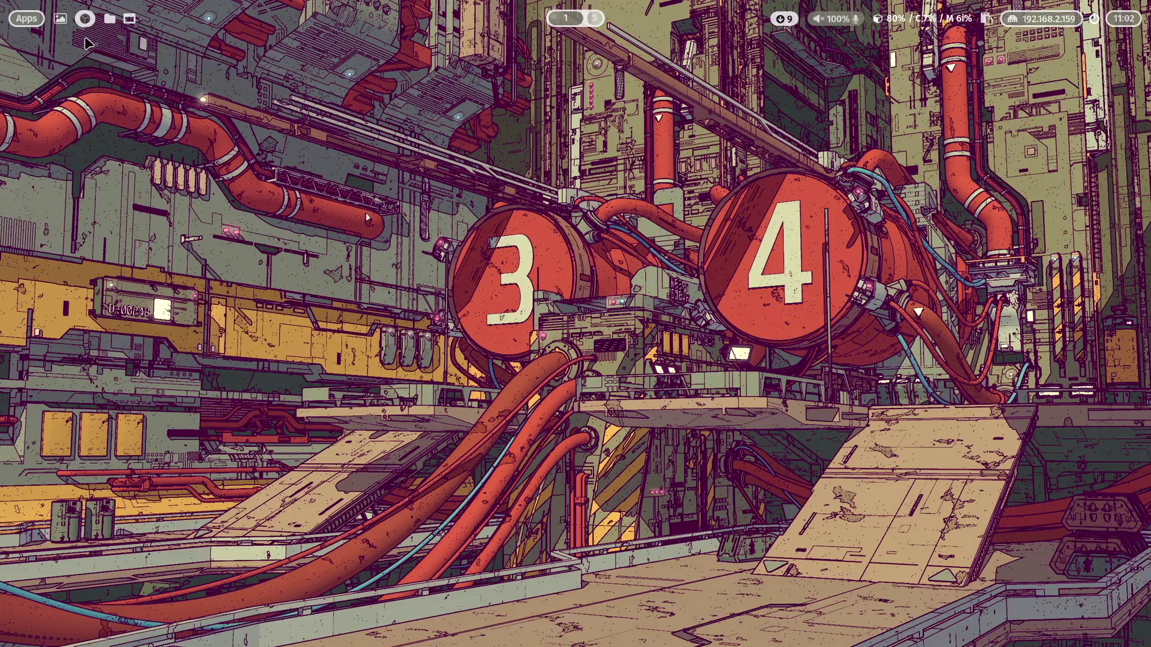
- Launch Brave, glance at empty workspace 2, and return to workspace 1
key(super+b)
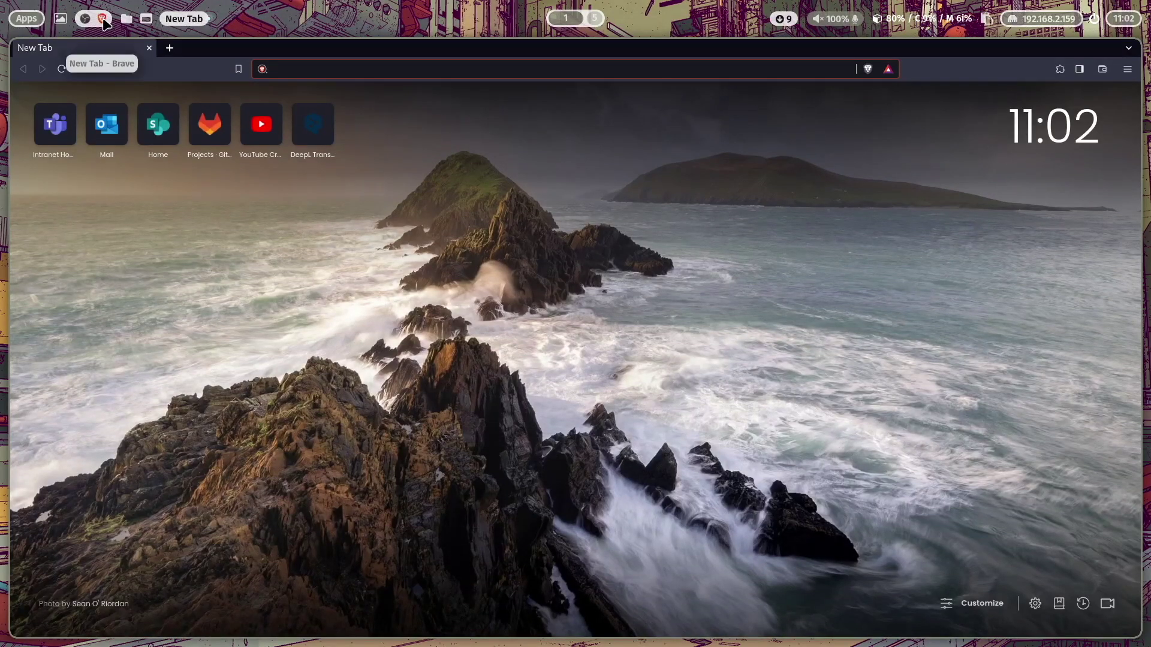
key(super+2)
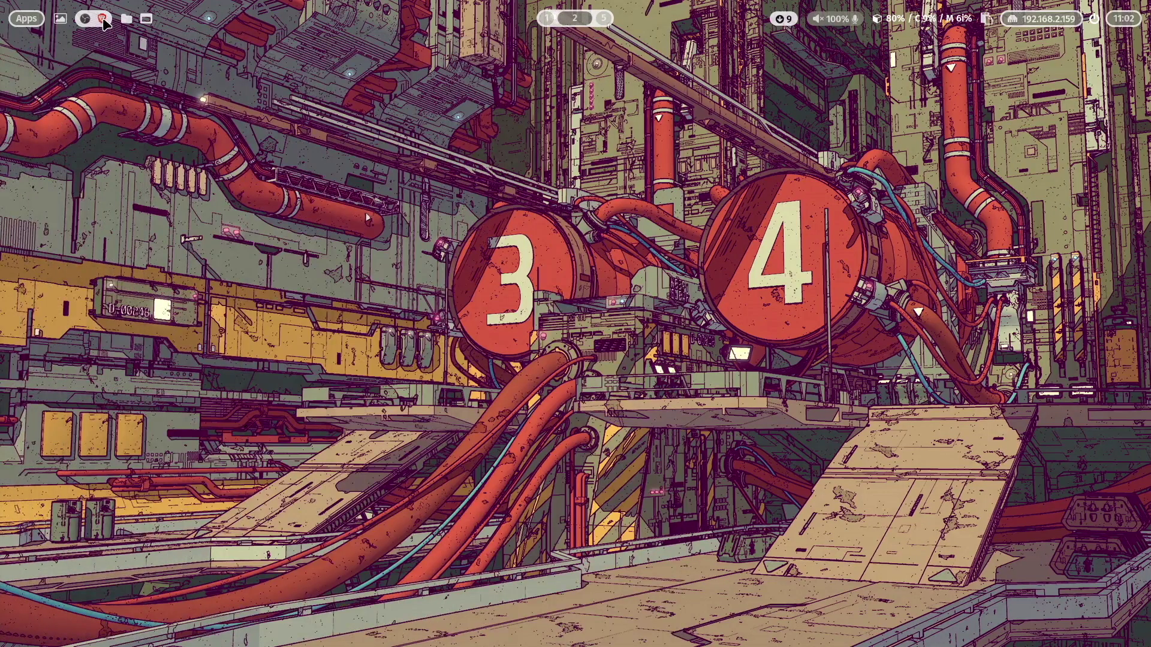
click(103, 22)
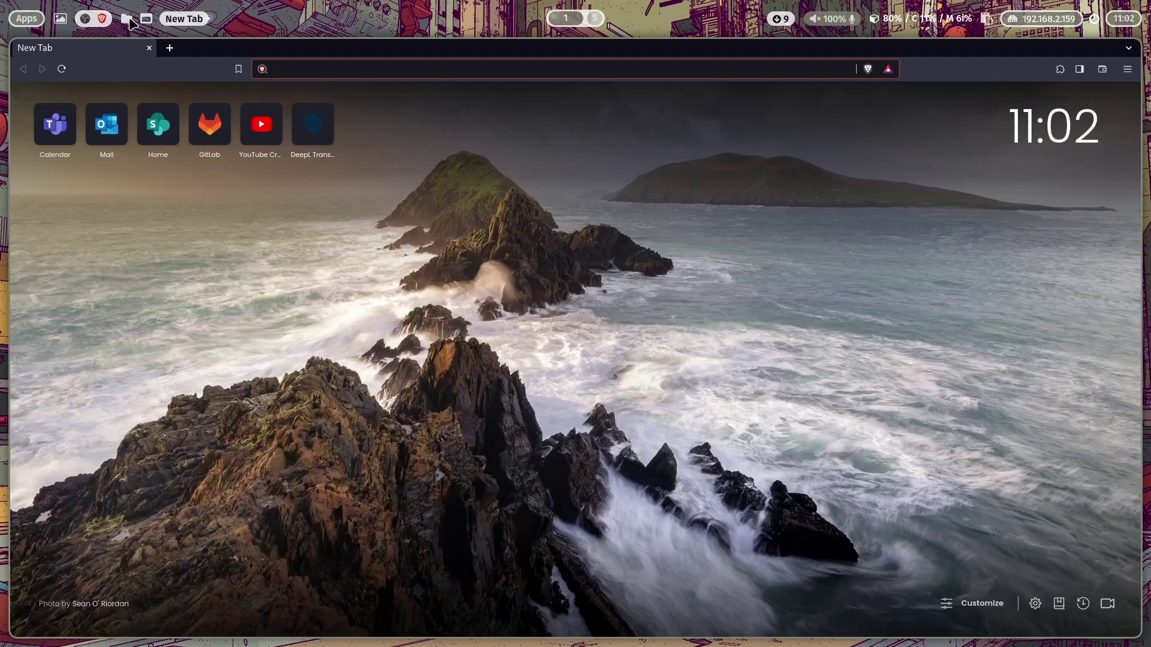
- Open the file manager, a Brave New Tab, and a terminal tiled beside the browser
click(127, 19)
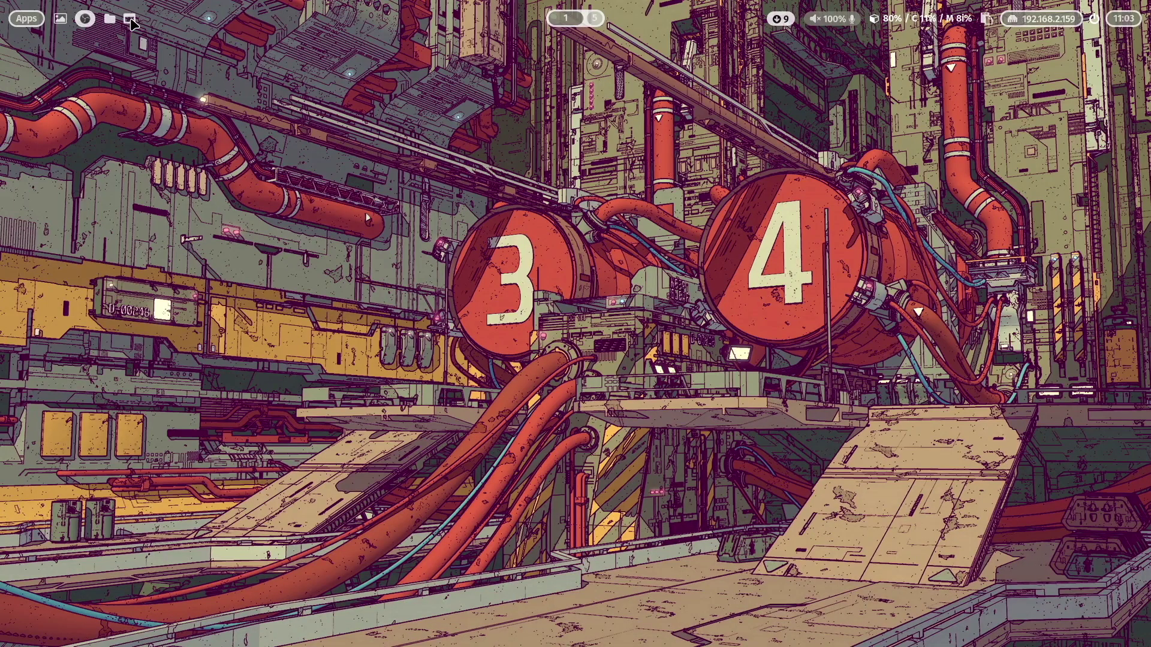
click(129, 19)
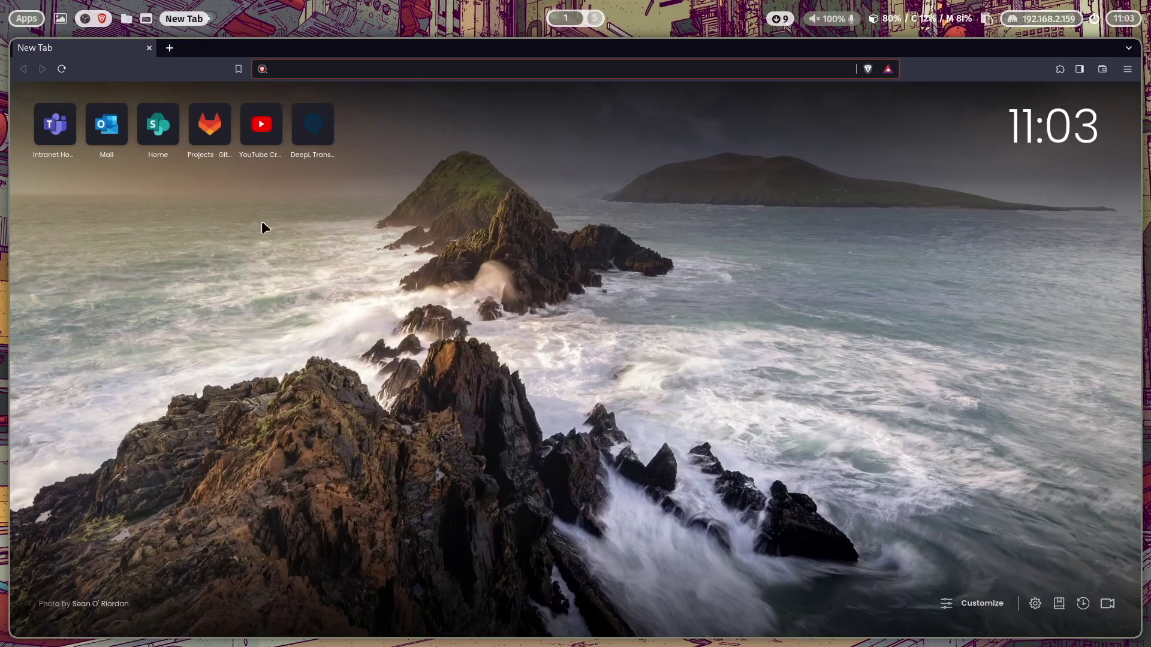
key(super+Return)
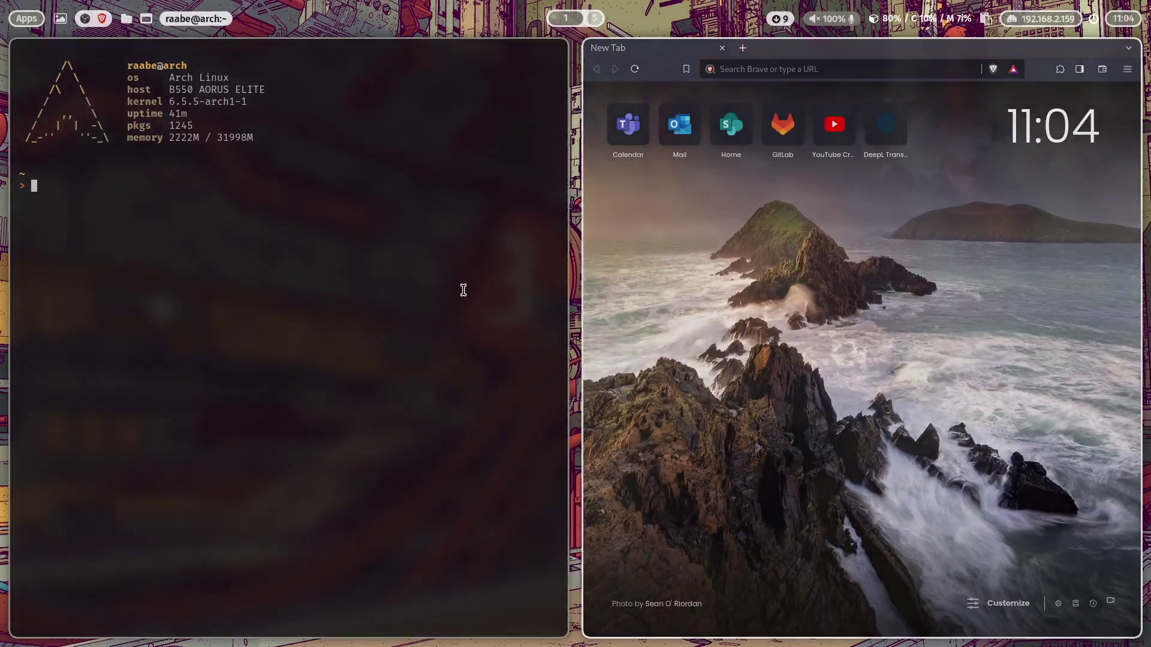
- Close the terminal and Brave, then open a fresh terminal on workspace 1
key(super+q)
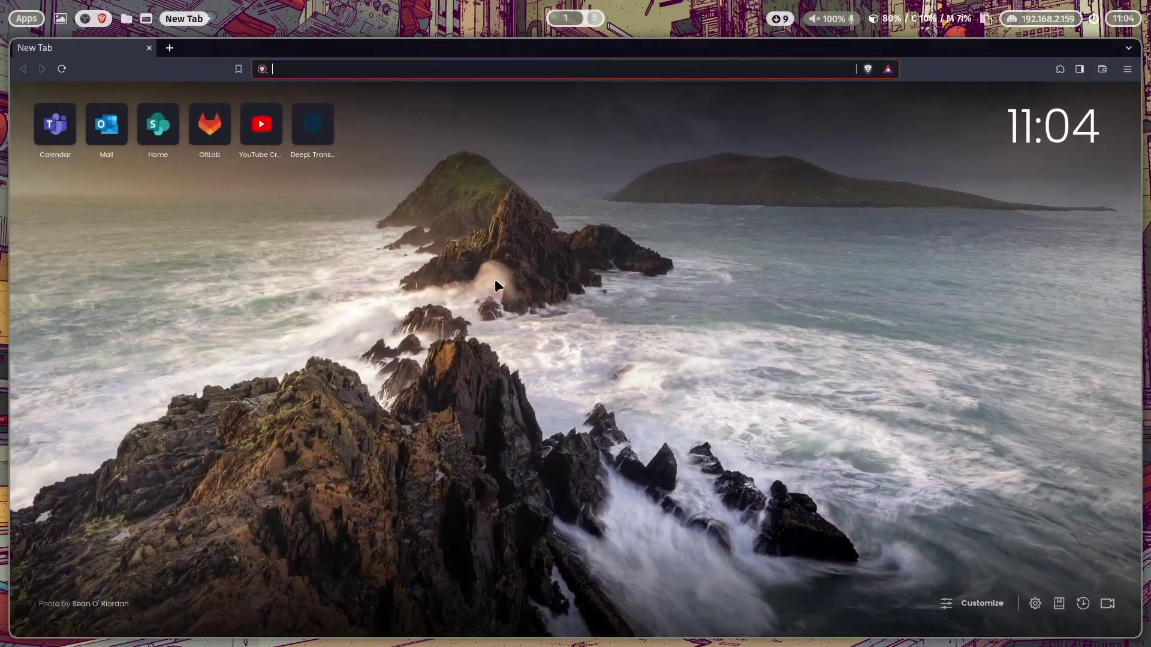
key(super+q)
key(super+Return)
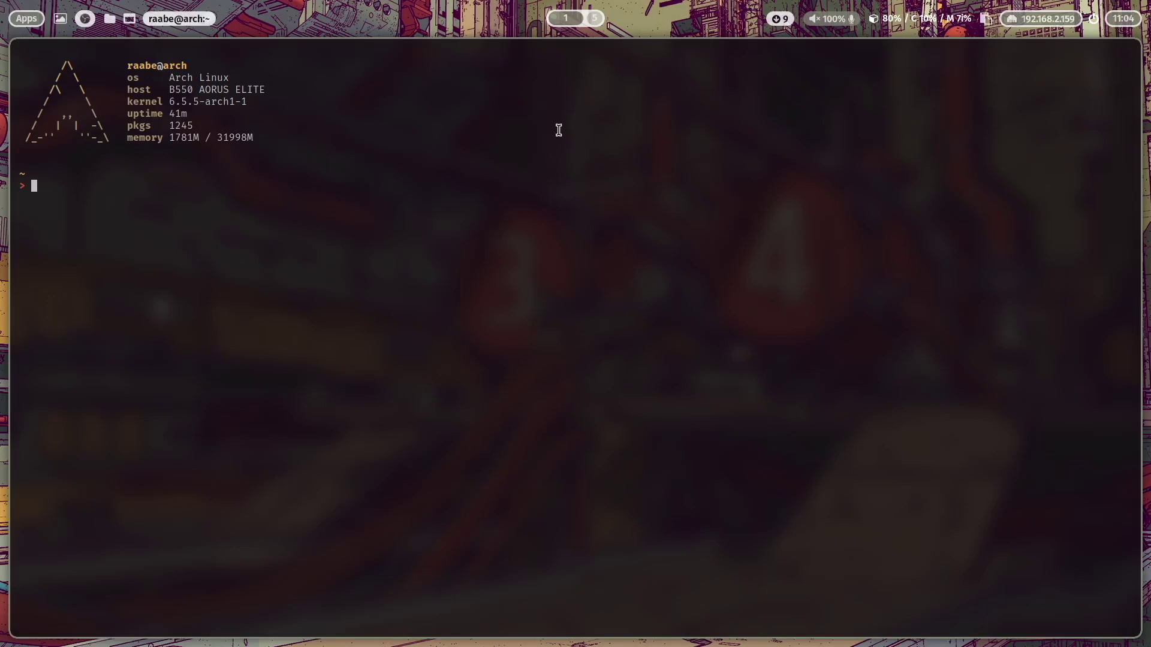
- Put a terminal on workspaces 2 and 4, then return to workspace 1
key(super+2)
key(super+Return)
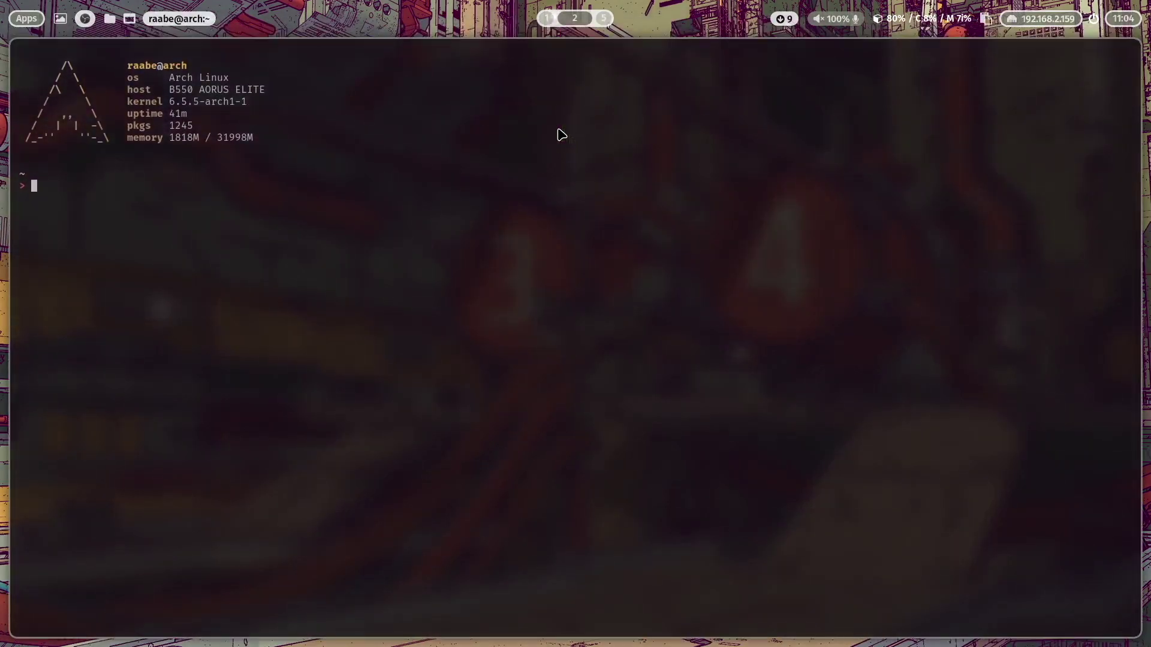
key(super+Return)
key(super+q)
key(super+4)
key(super+Return)
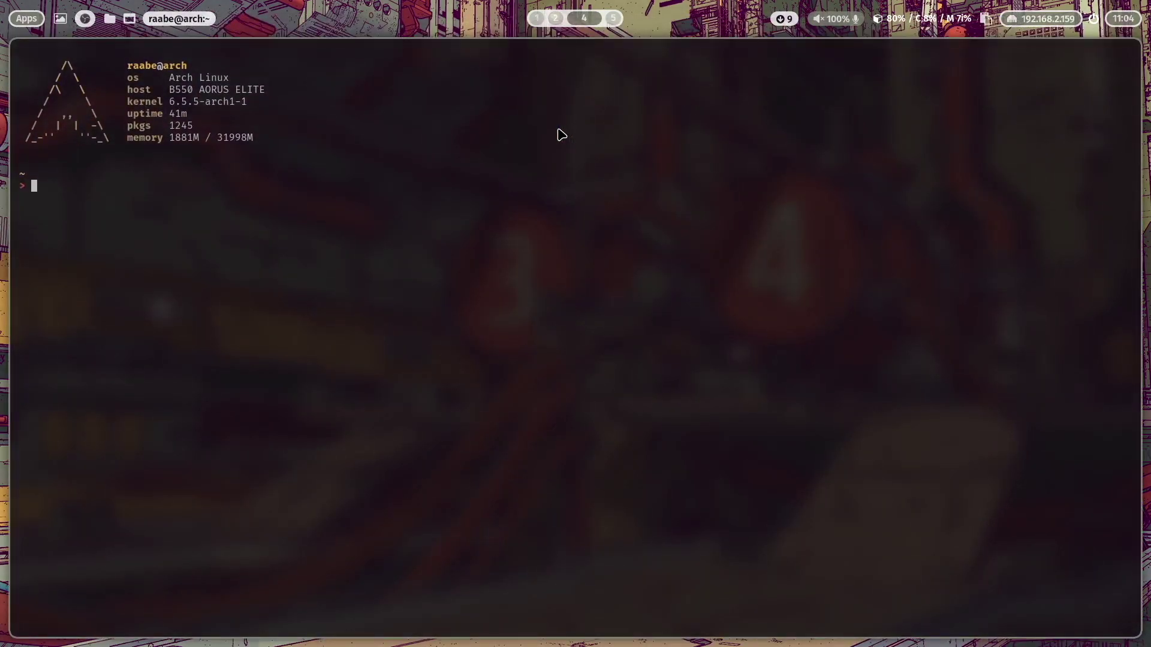
key(super+2)
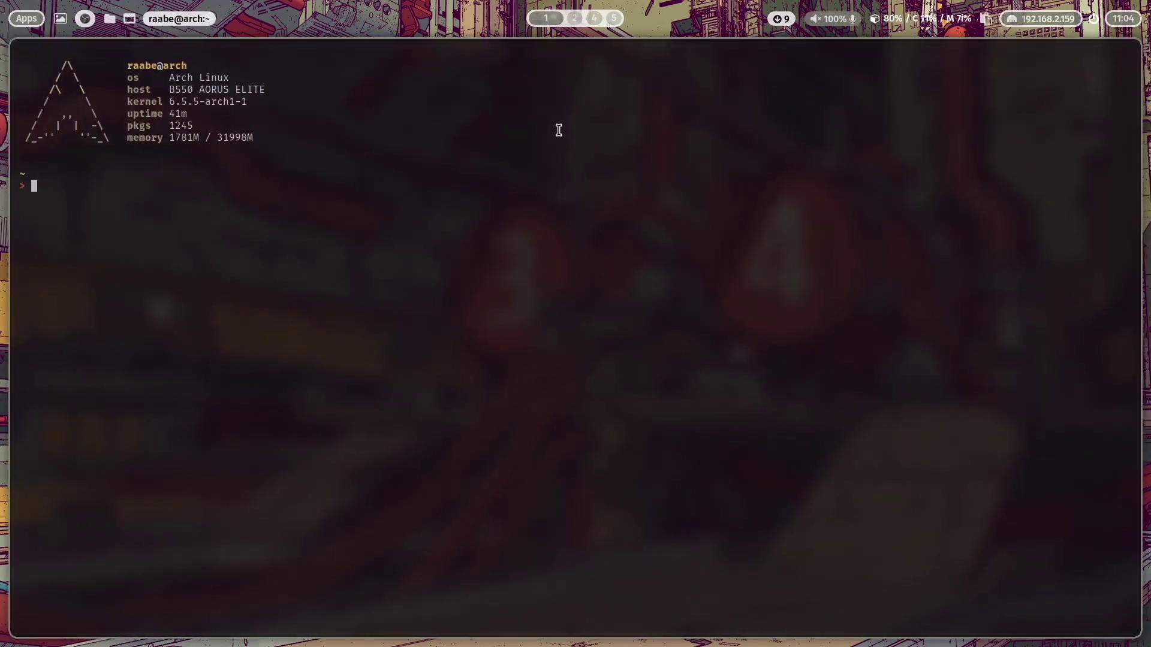
key(super+4)
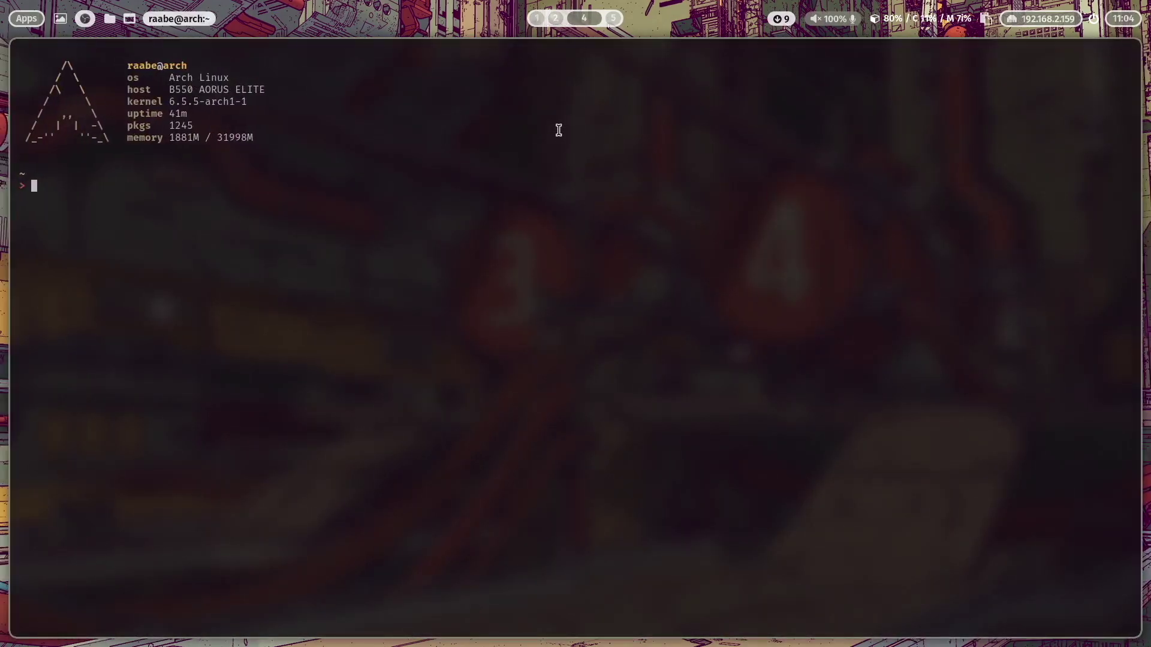
key(super+1)
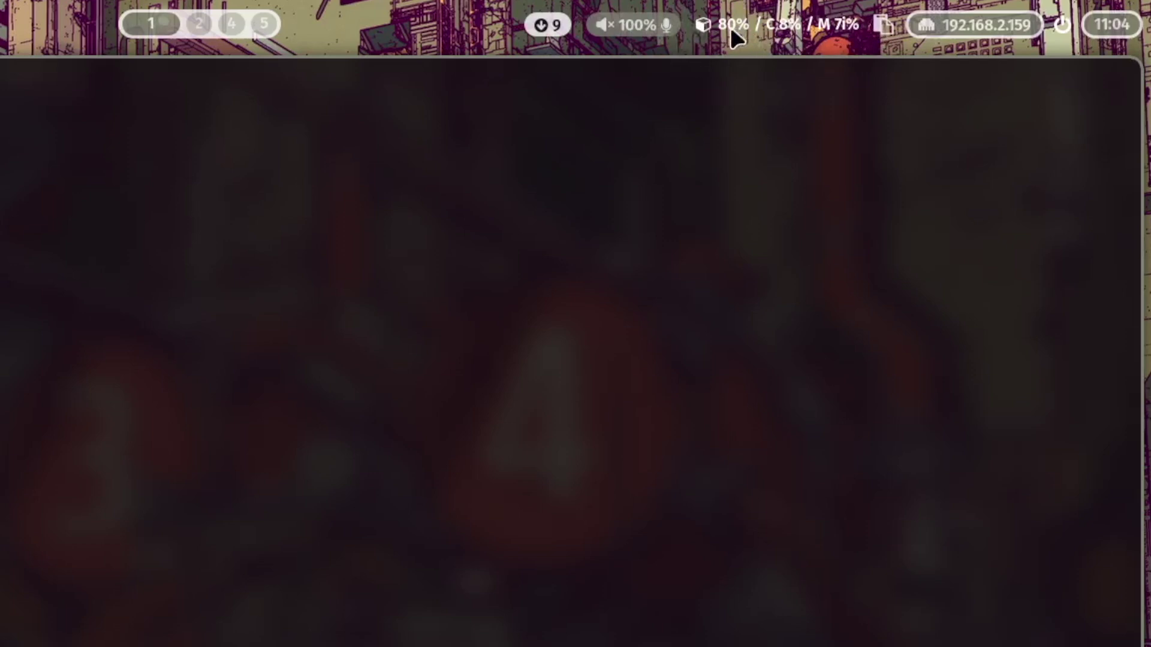
- Check htop from the Waybar CPU module, then load the mountain_view.jpg random wallpaper
mouse_move(729, 24)
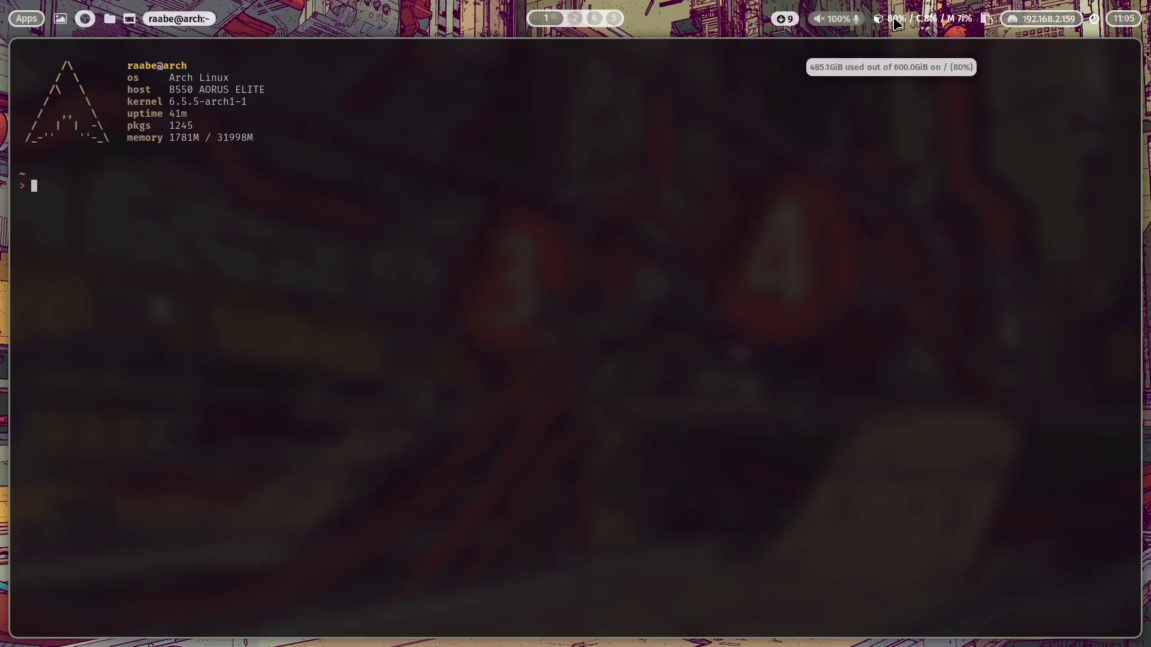
click(897, 23)
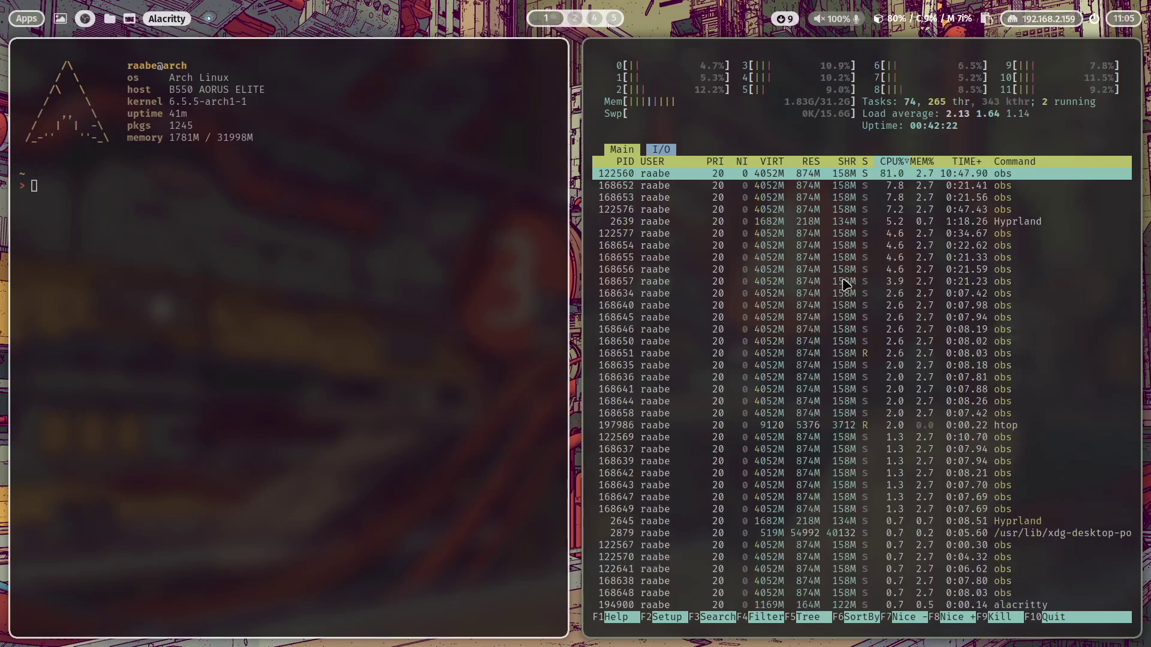
key(q)
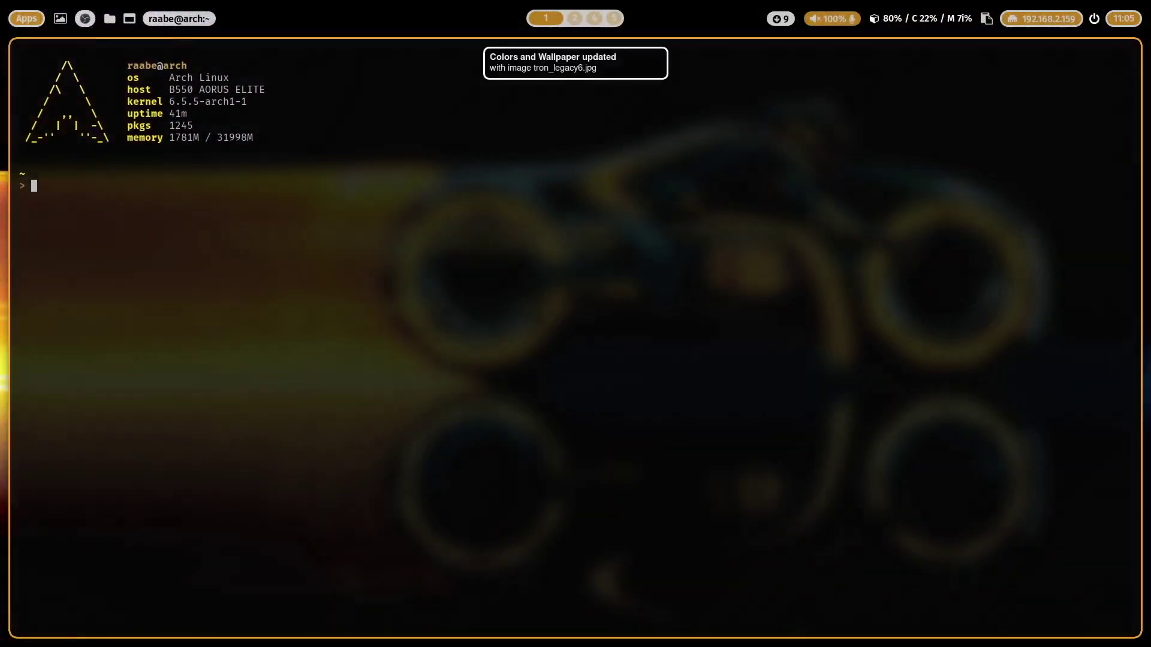
key(super+shift+w)
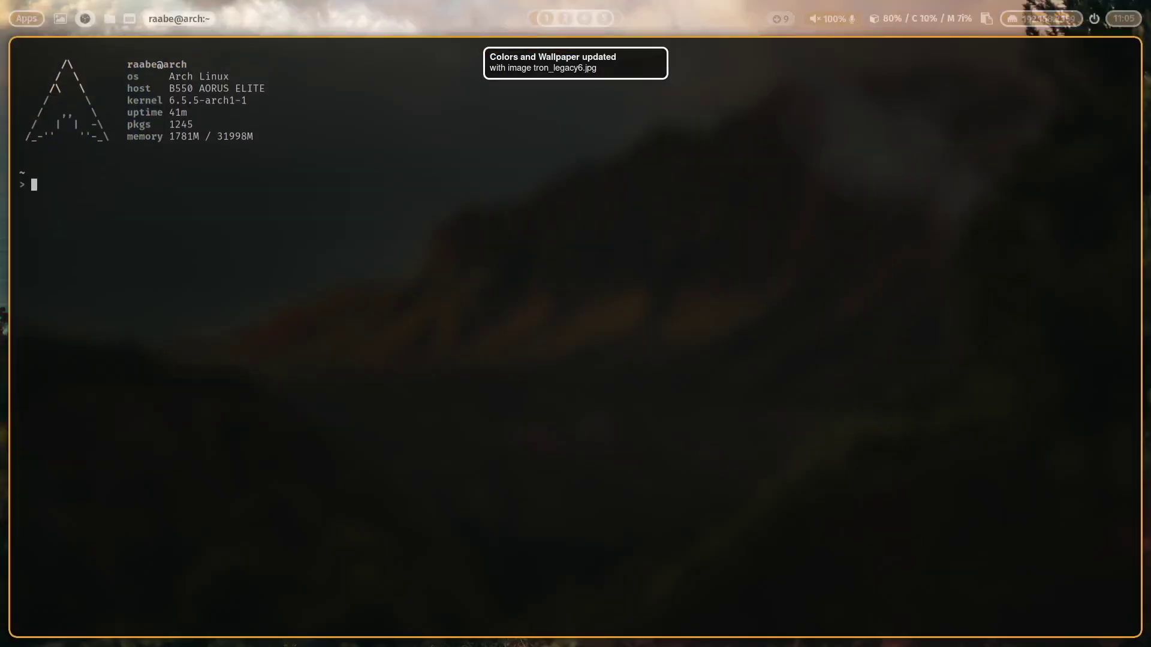
- Peek at the clipboard history, then type 'This is a test' at the terminal prompt
click(987, 19)
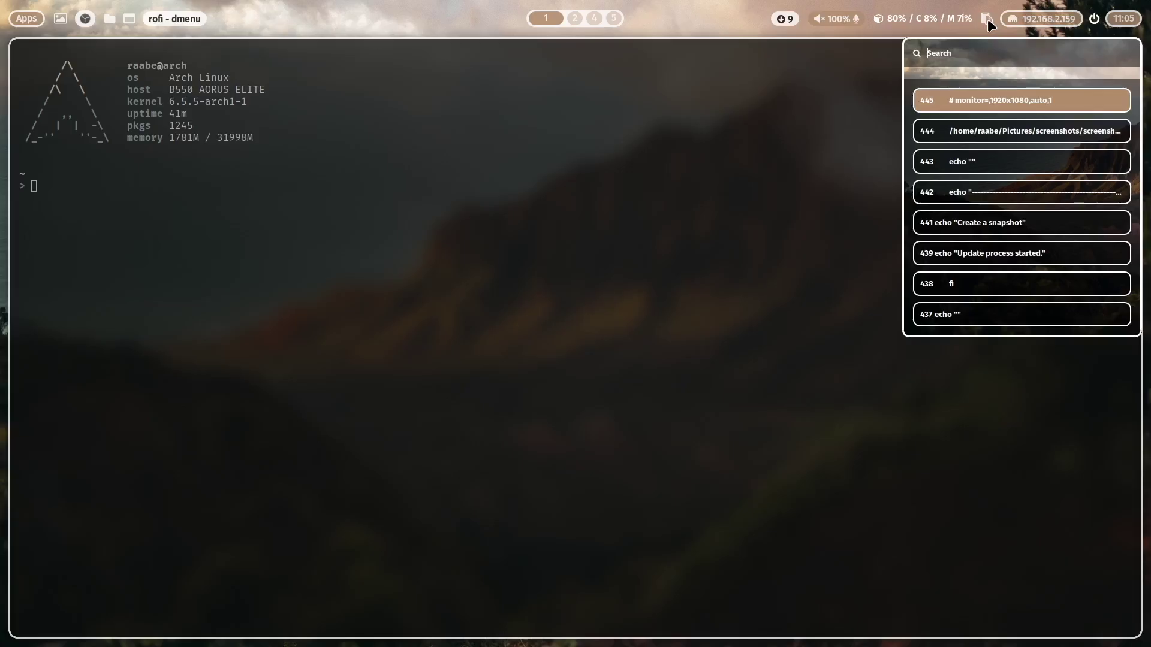
click(463, 213)
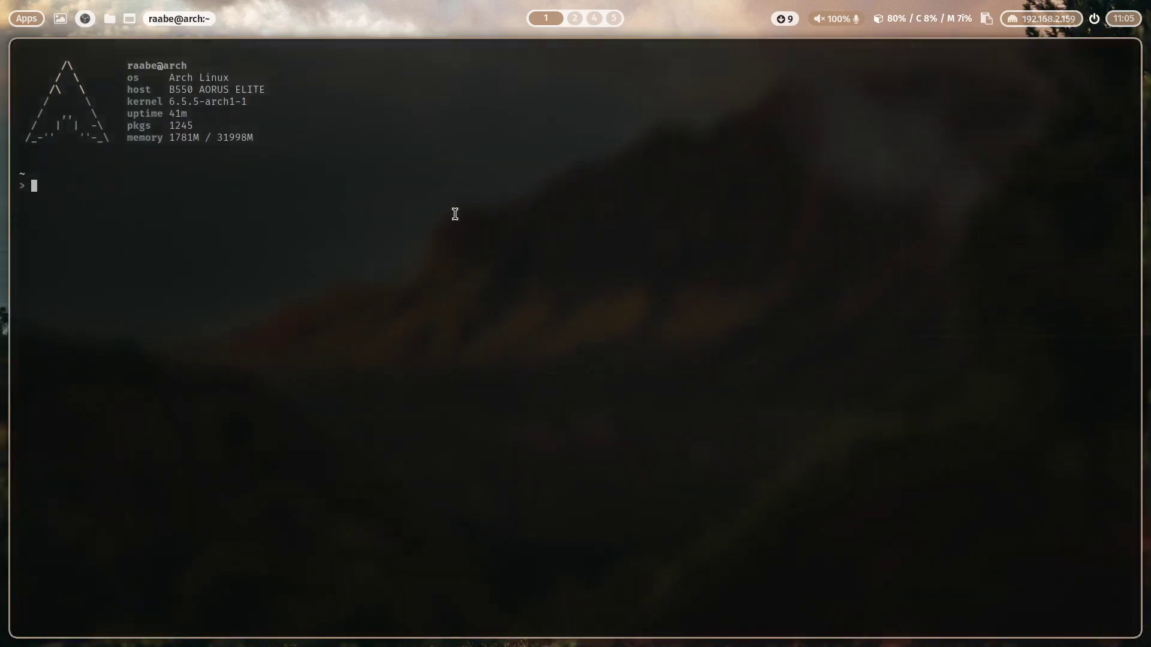
text(asc)
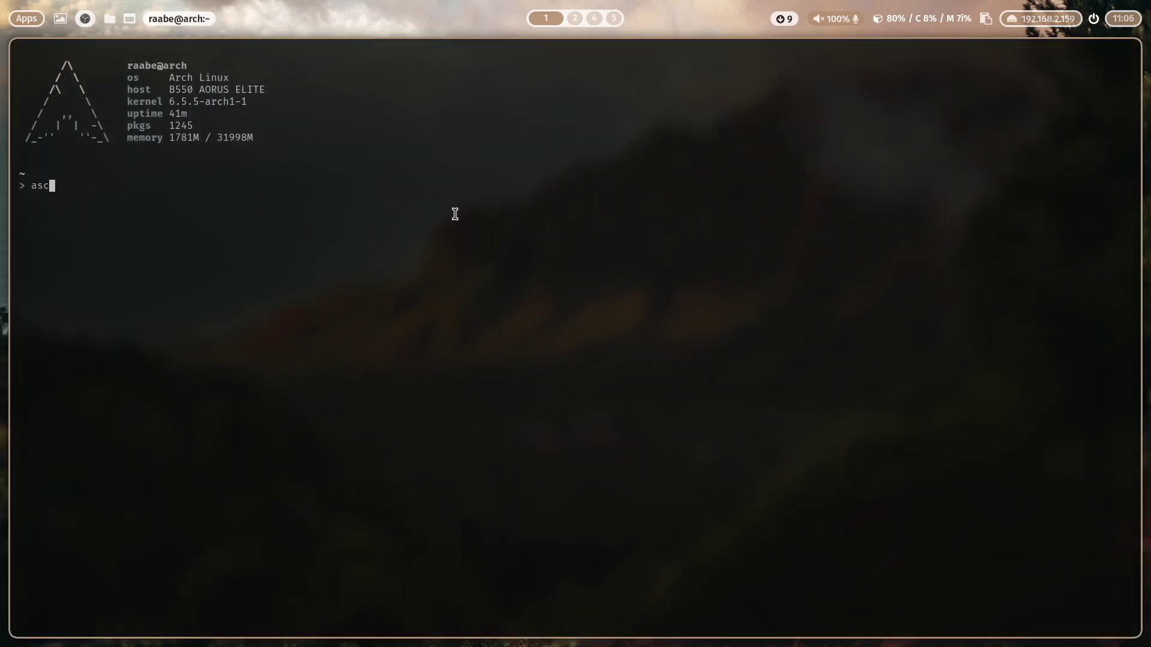
key(BackSpace)
key(BackSpace)
key(BackSpace)
text(This is a test)
- Copy 'This is a test', paste it back from clipboard history, and run it
drag(28, 186, 119, 186)
key(ctrl+c)
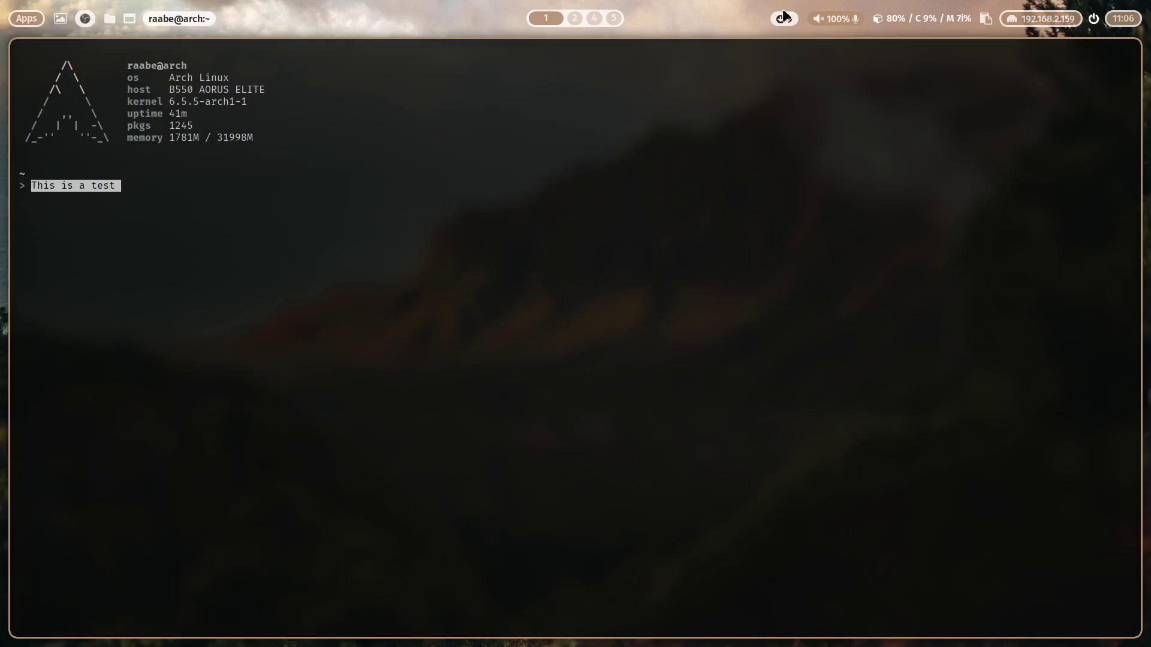
click(987, 16)
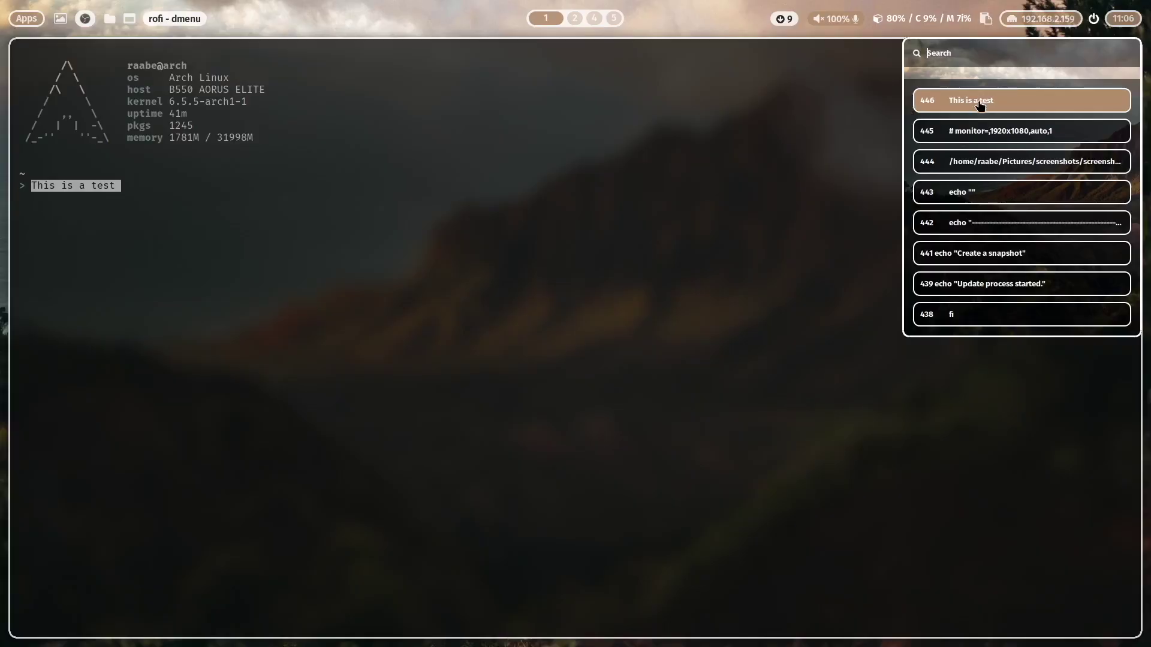
click(978, 101)
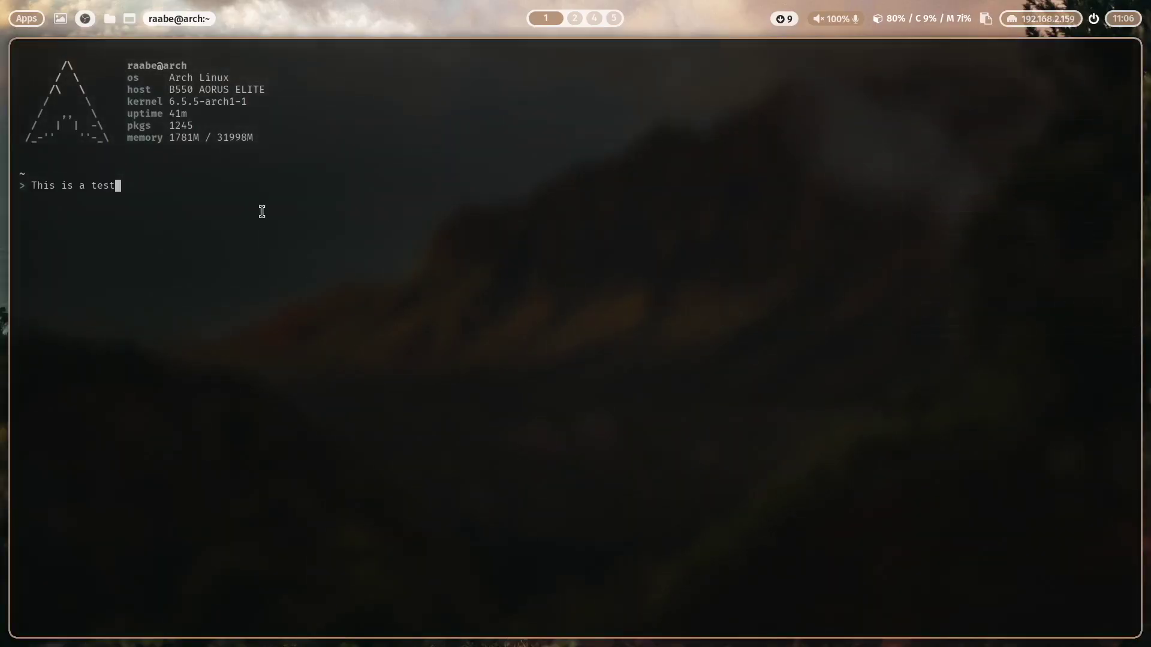
key(Return)
key(Return)
key(ctrl+shift+v)
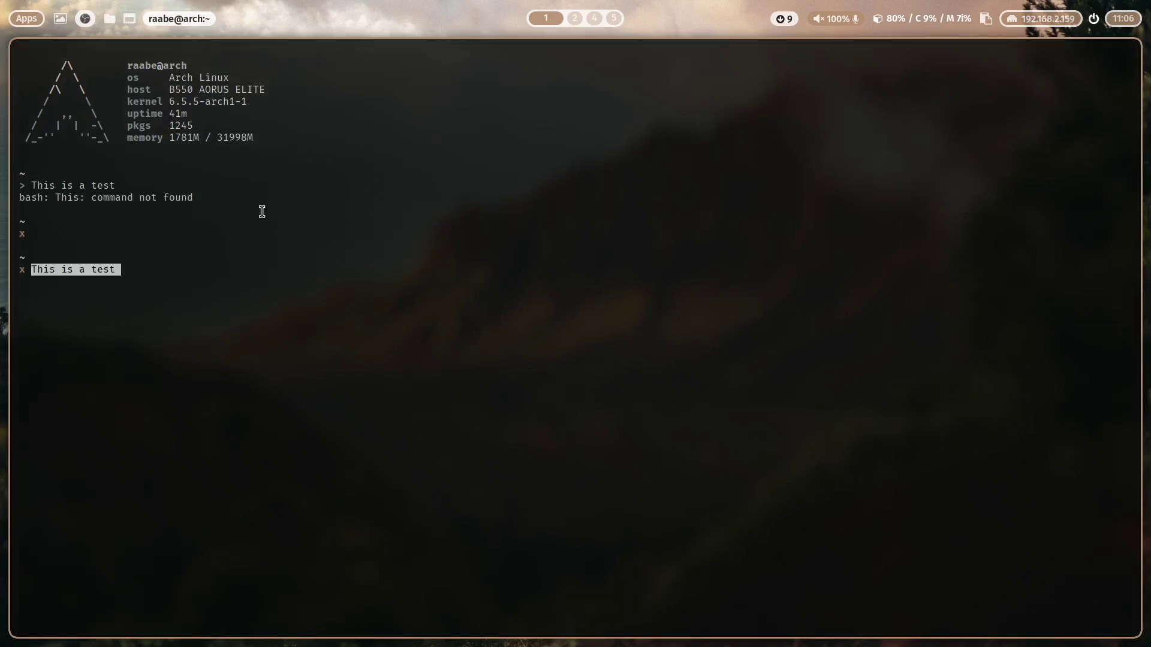
key(Return)
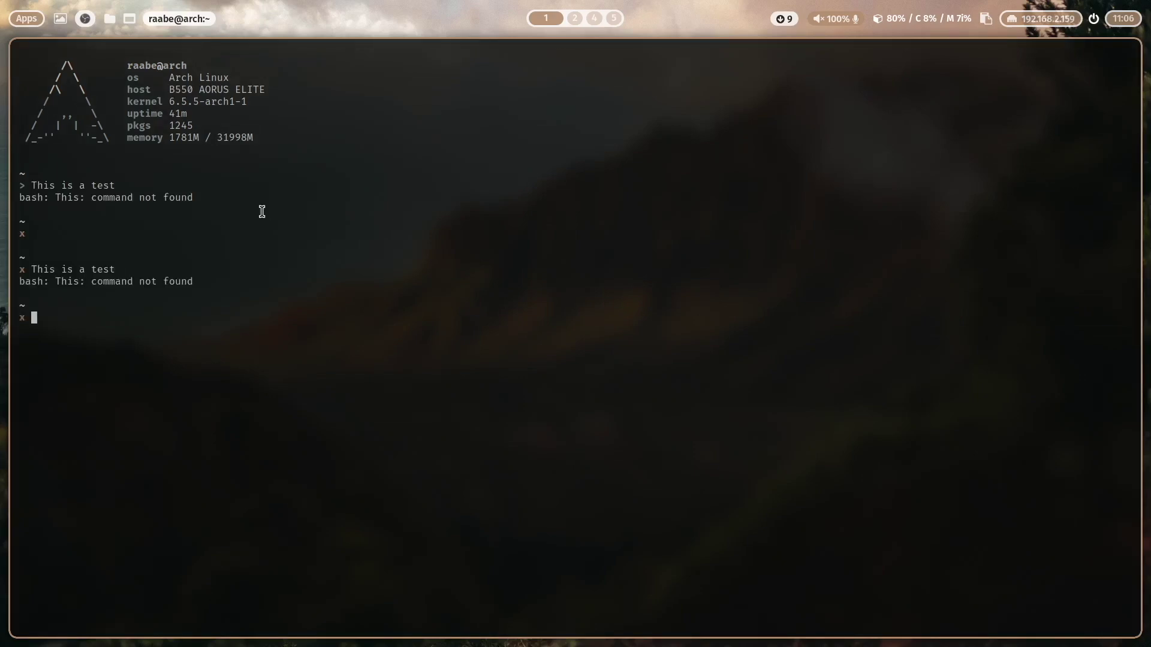
- Enter 'Test 2', type 'Test 3', and copy the word Test from an earlier line
text(Test 2)
key(Return)
text(Test 3)
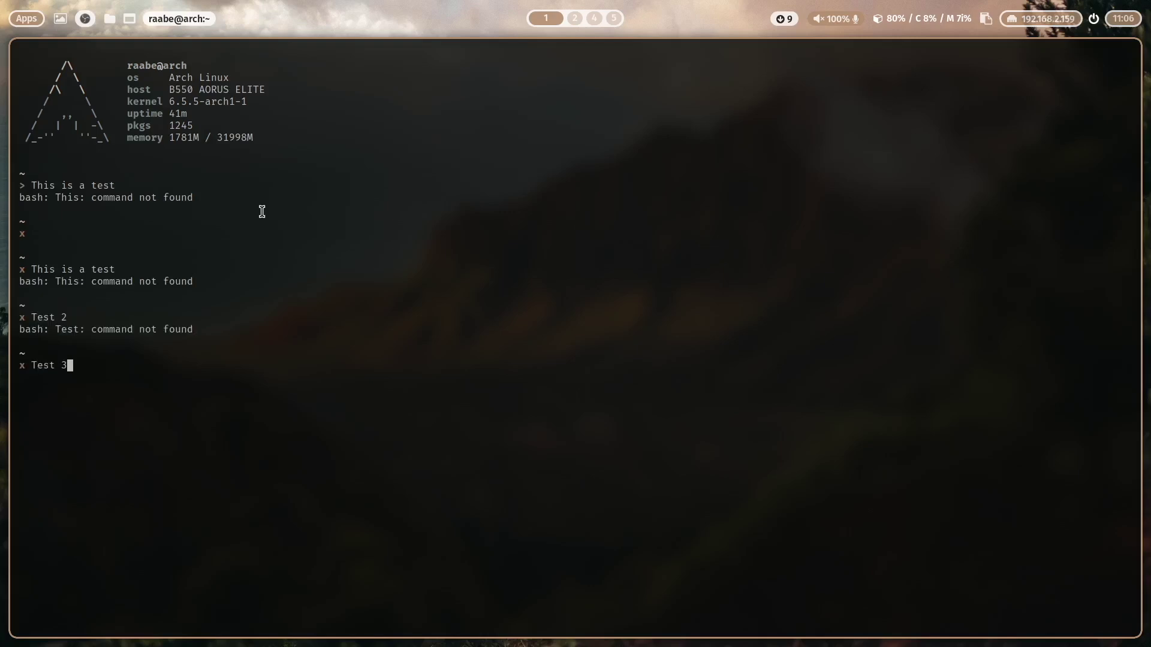
drag(31, 316, 112, 319)
key(ctrl+c)
- Copy the Test 2 and Test lines, then paste 'Test 2' from clipboard history
drag(33, 317, 78, 315)
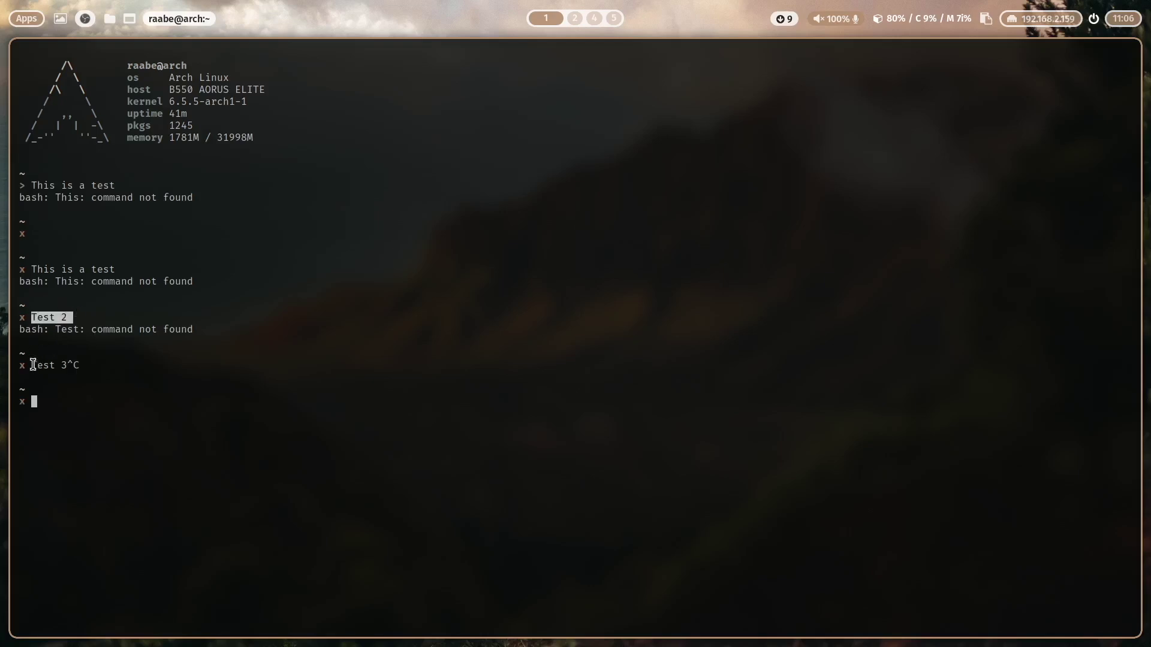
drag(32, 366, 65, 367)
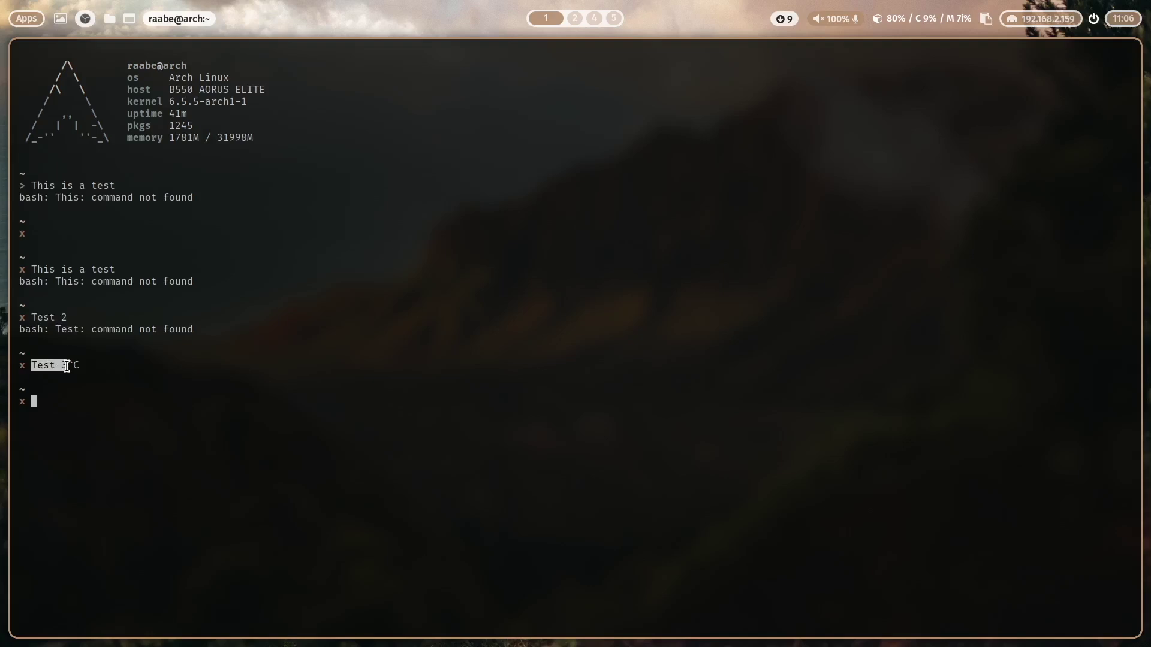
click(985, 19)
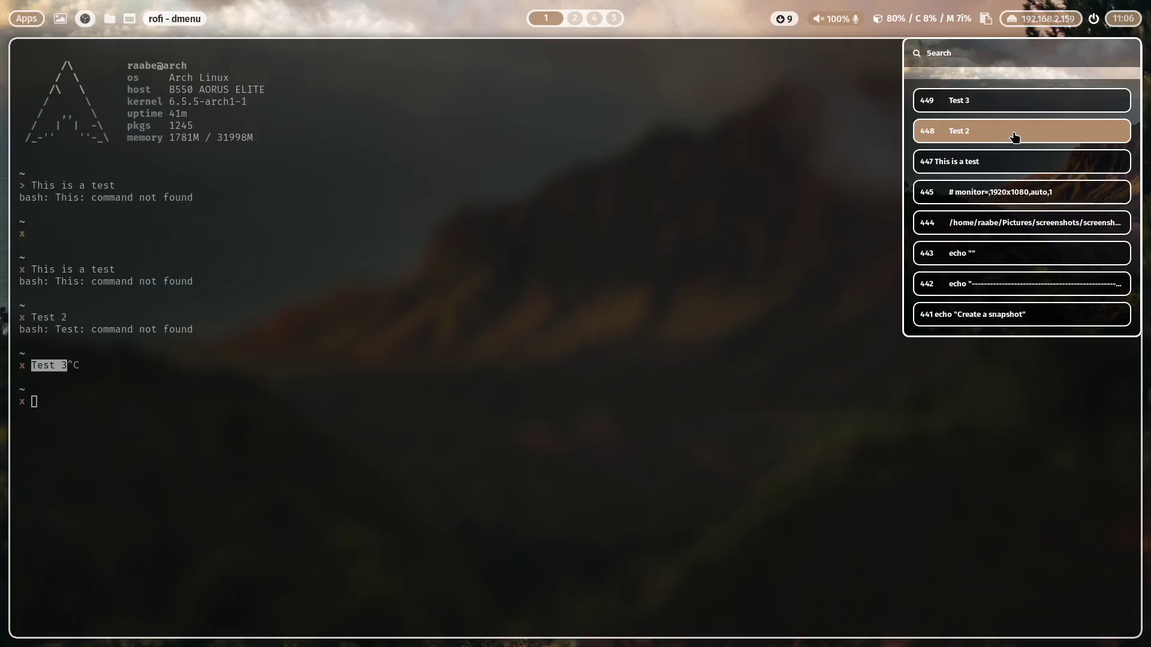
click(1014, 137)
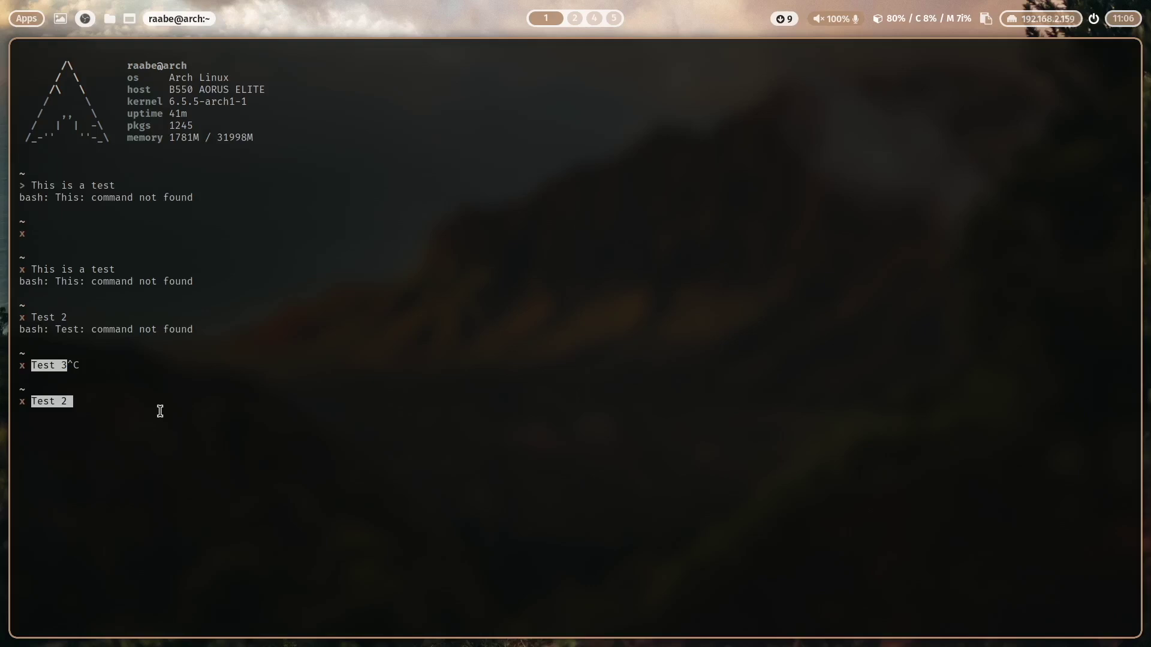
- Delete the Test 3 entry from the clipboard history and check the remaining entries
click(987, 17)
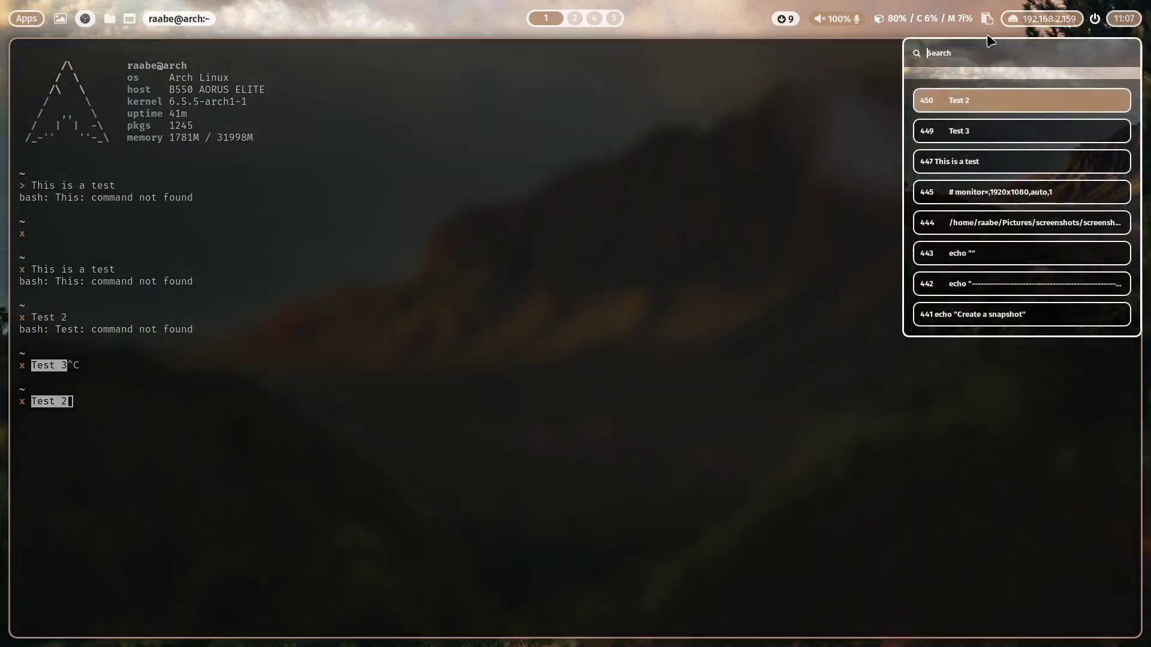
click(958, 134)
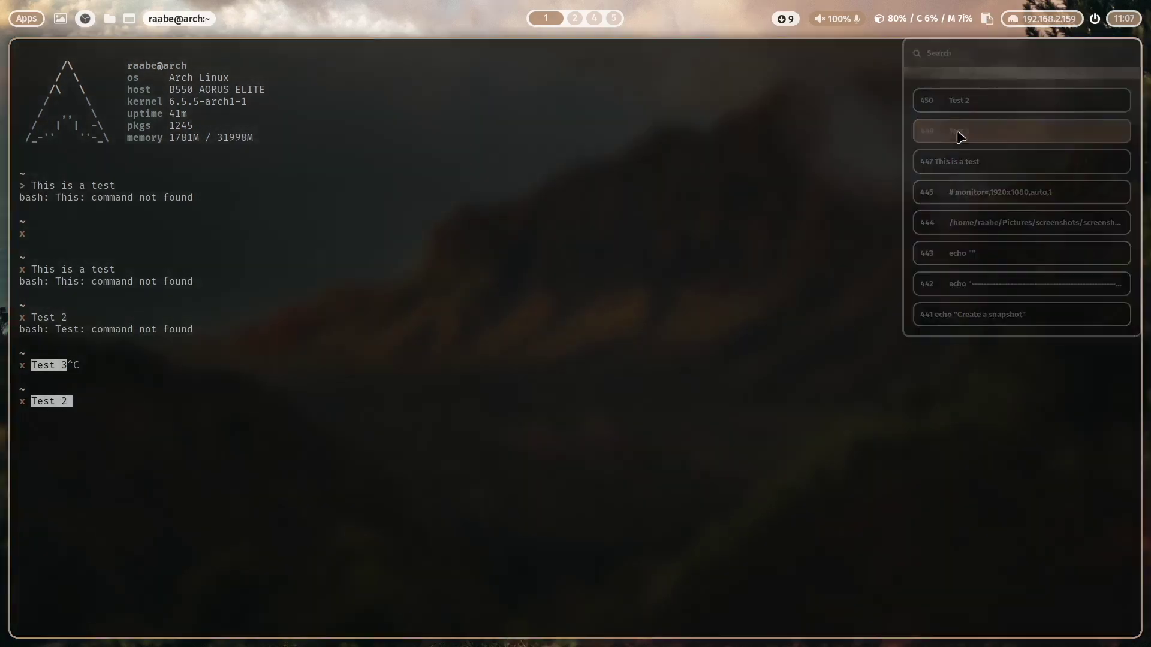
click(988, 19)
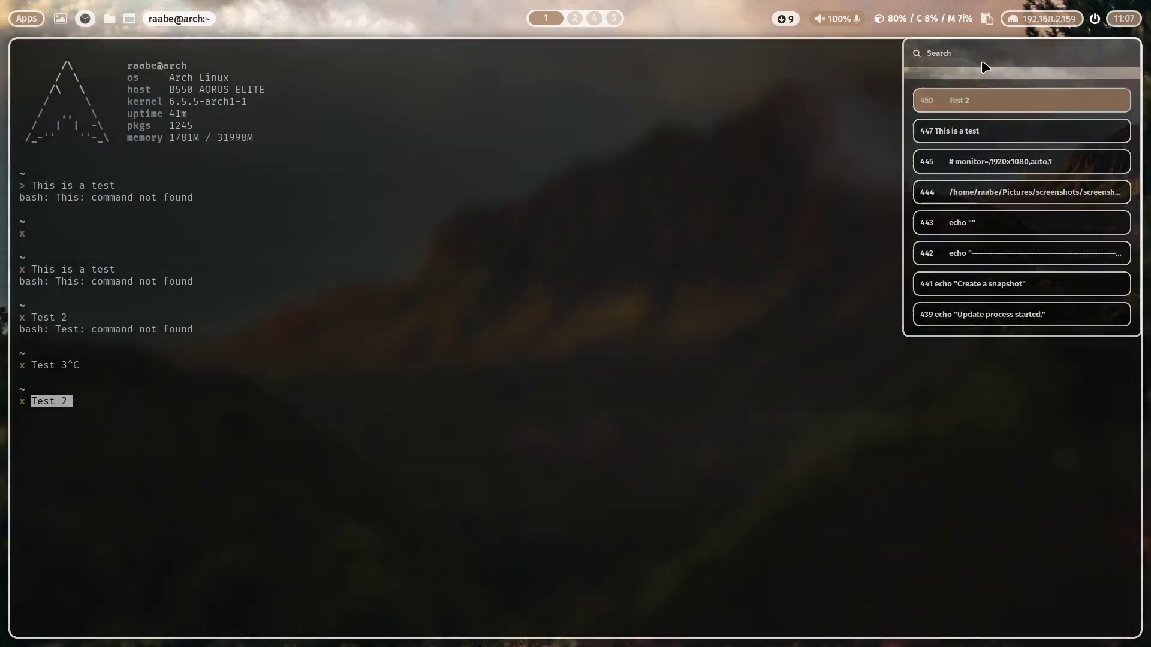
key(Escape)
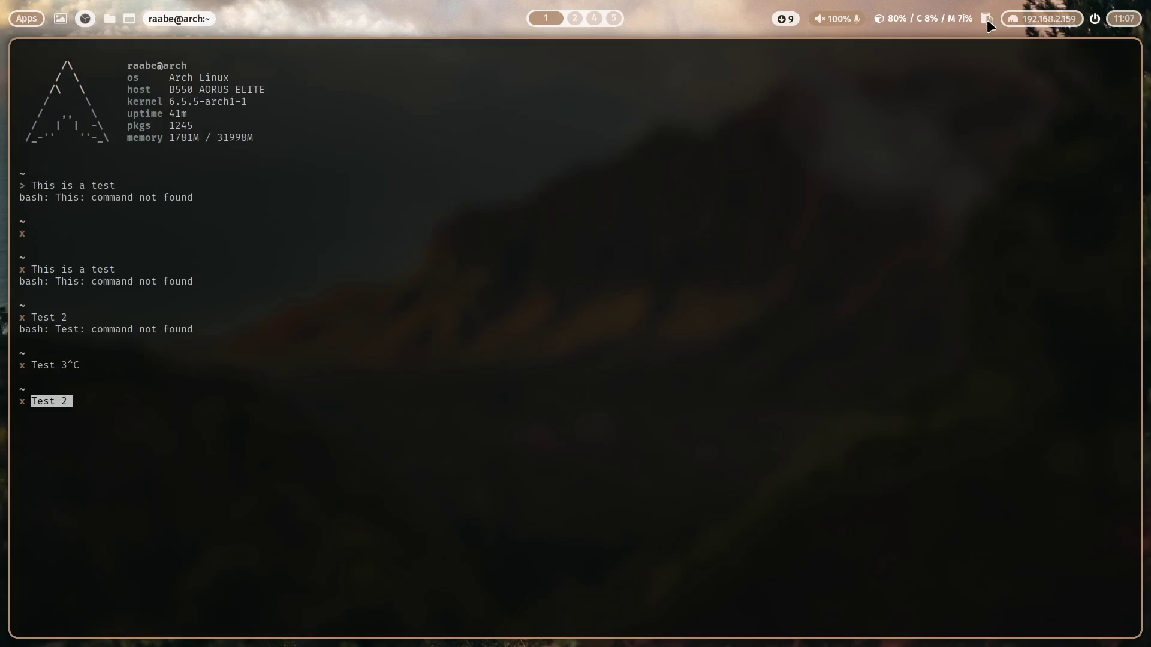
- Clear the whole clipboard history and confirm the list is empty
right_click(987, 19)
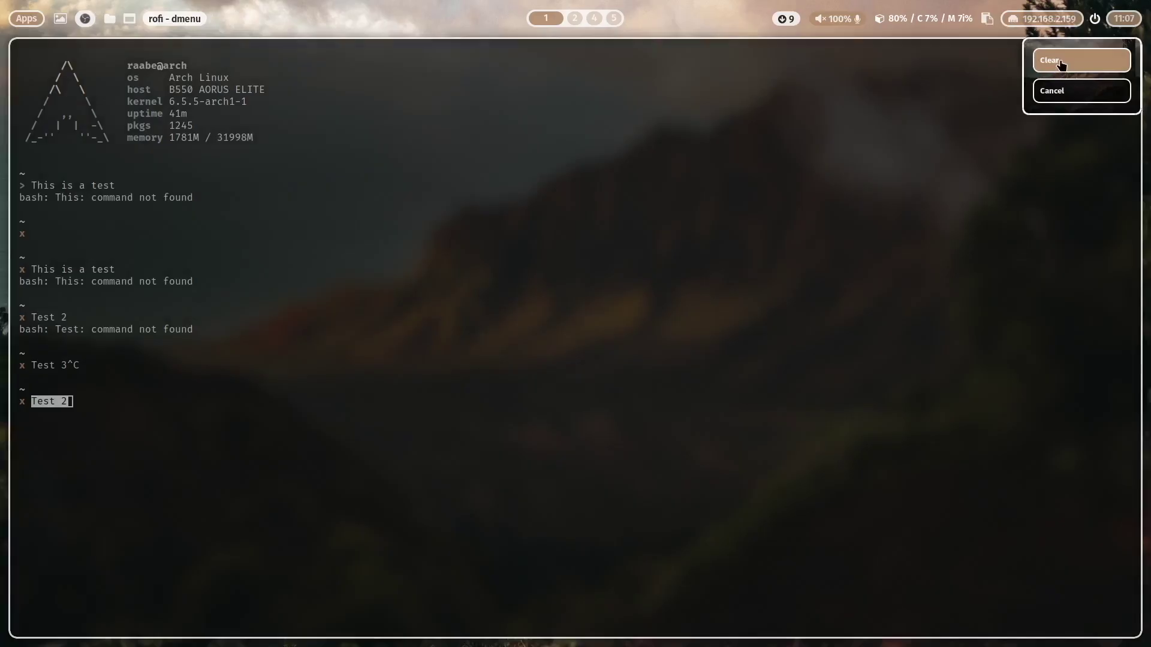
click(1060, 59)
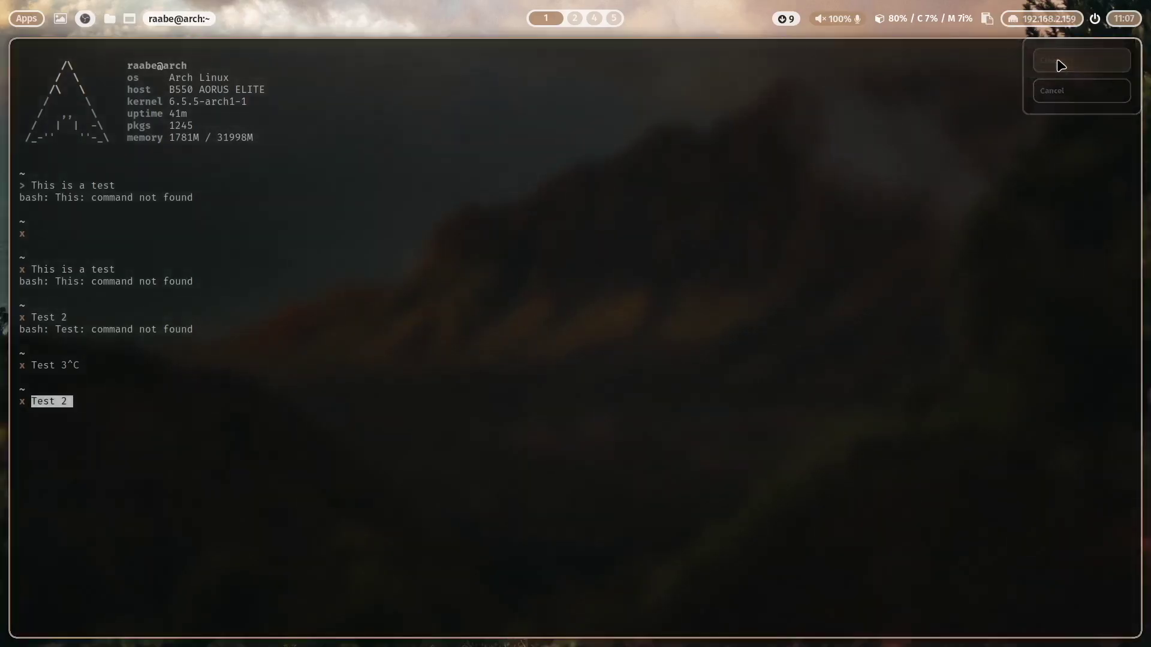
click(987, 16)
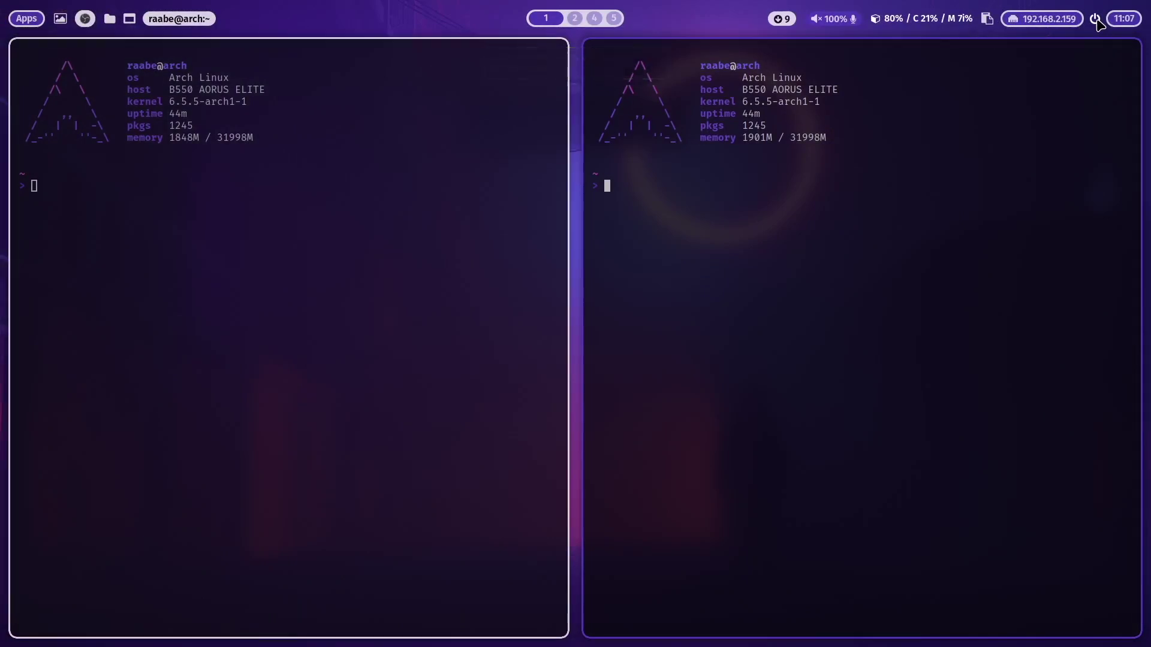
- Lock the session from the Waybar power menu, then unlock hyprlock with the account password
click(1096, 20)
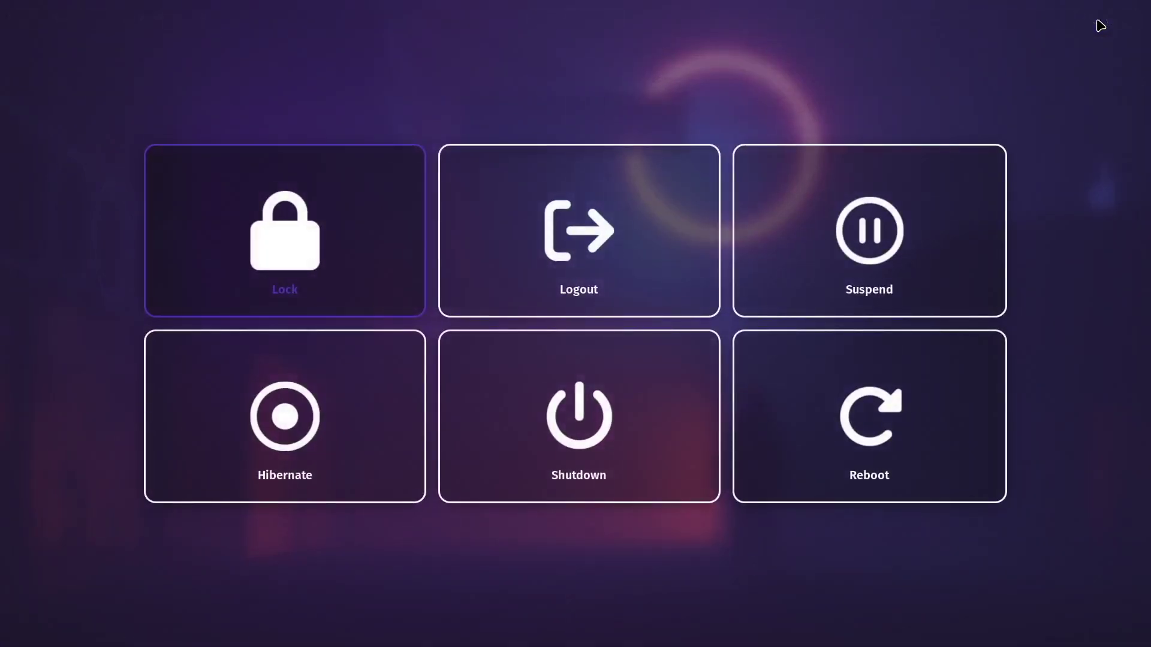
key(Escape)
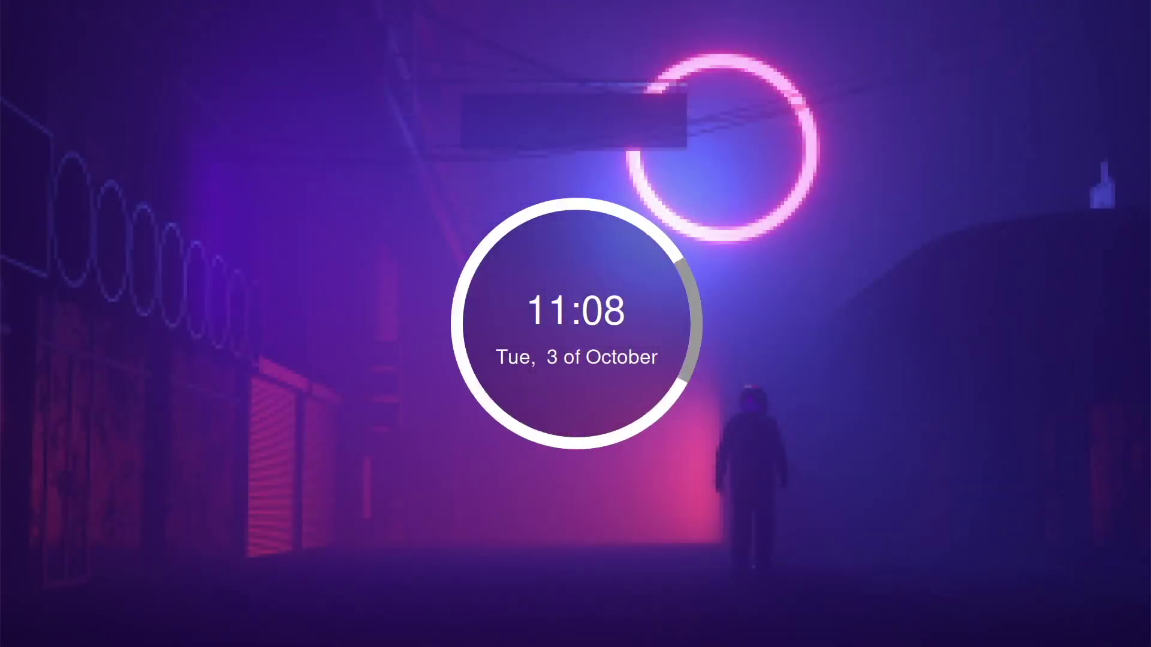
key(Return)
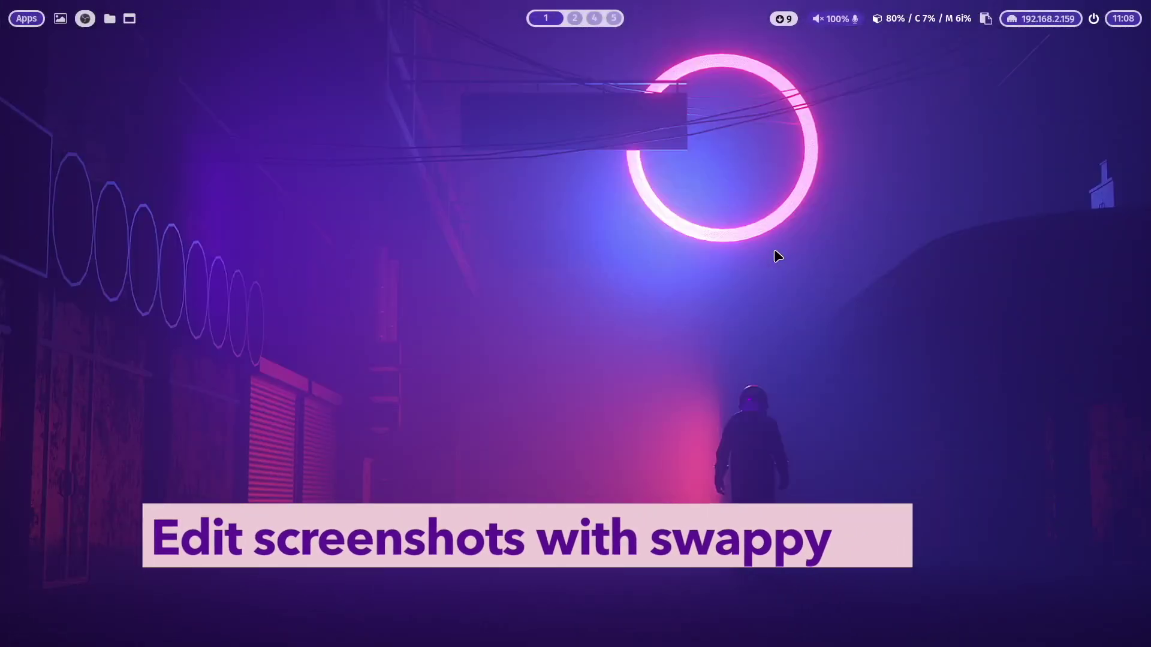
- Open a terminal and capture its top-left area as a selected-area screenshot, saved from swappy
key(super+Return)
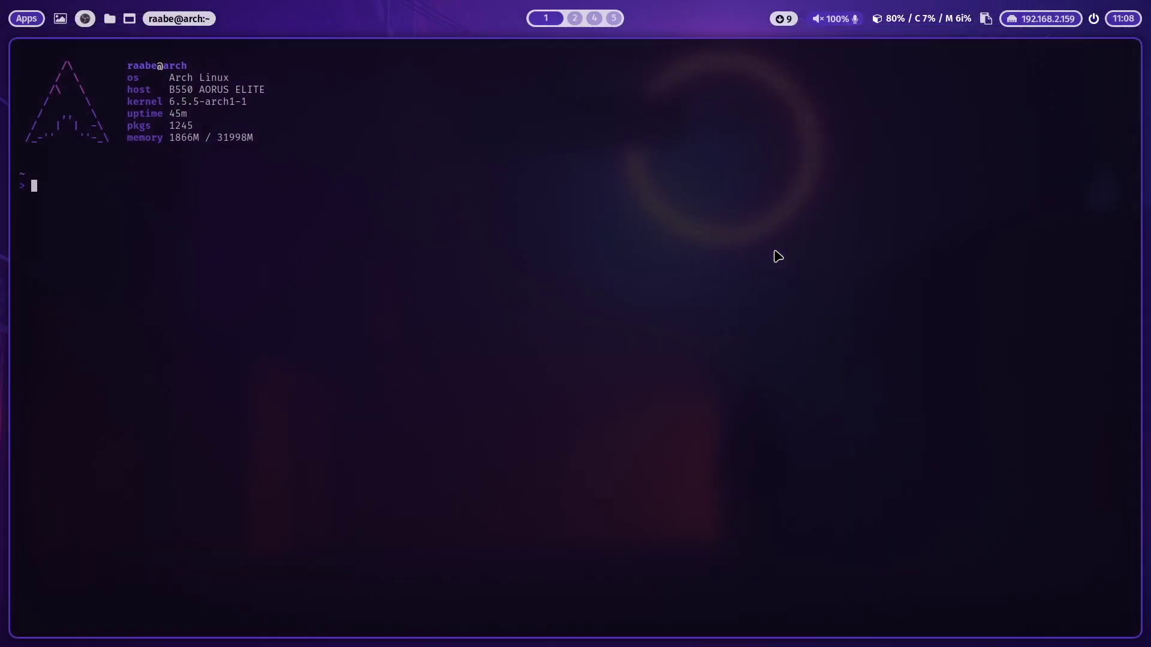
key(Print)
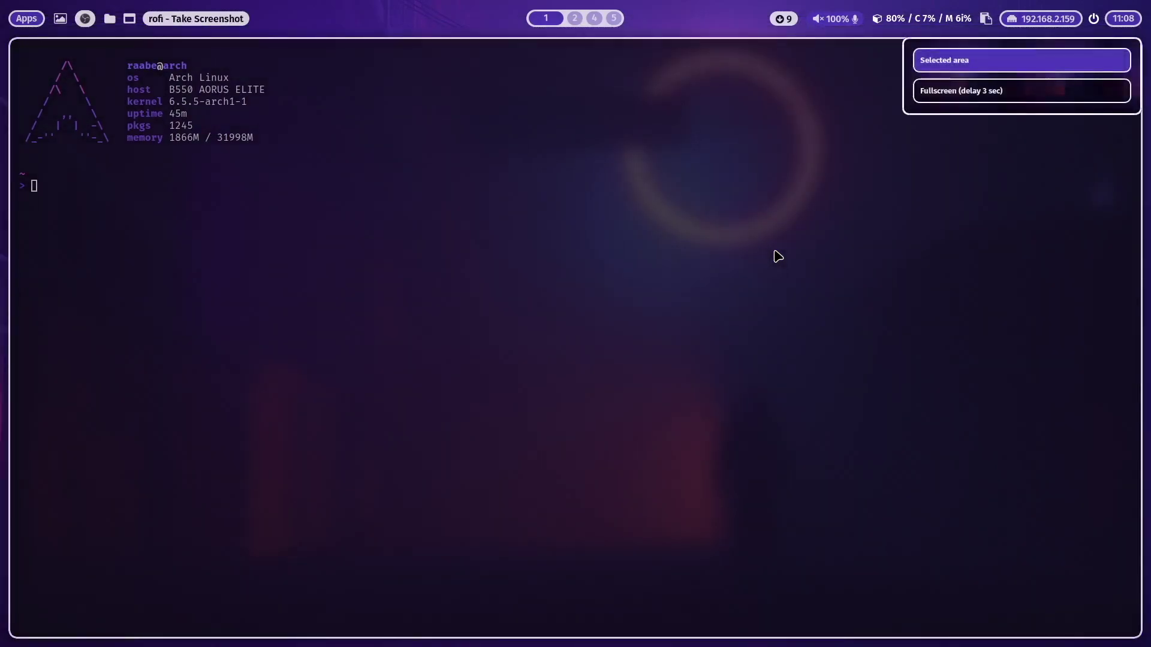
key(Down)
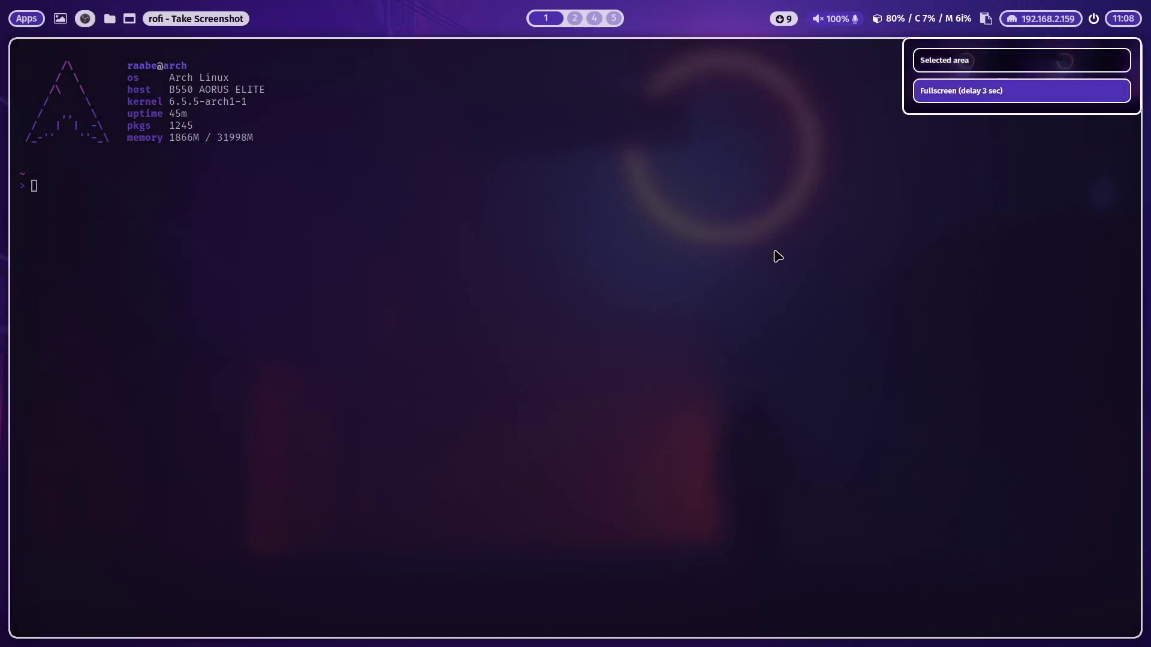
key(Up)
key(Return)
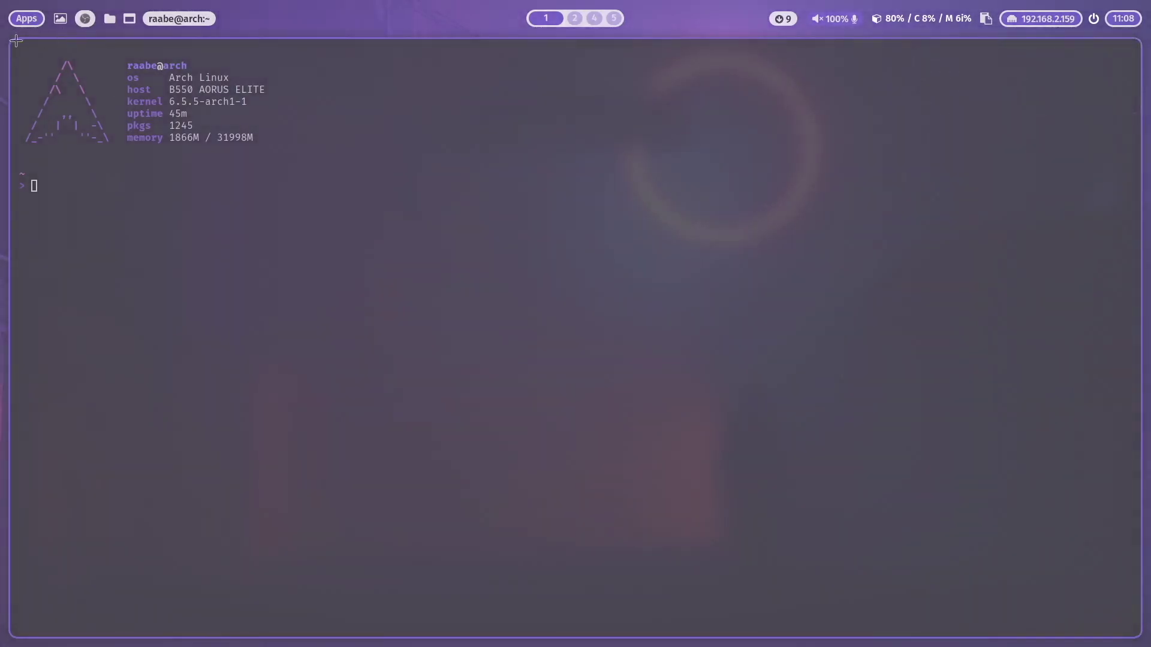
drag(16, 40, 371, 230)
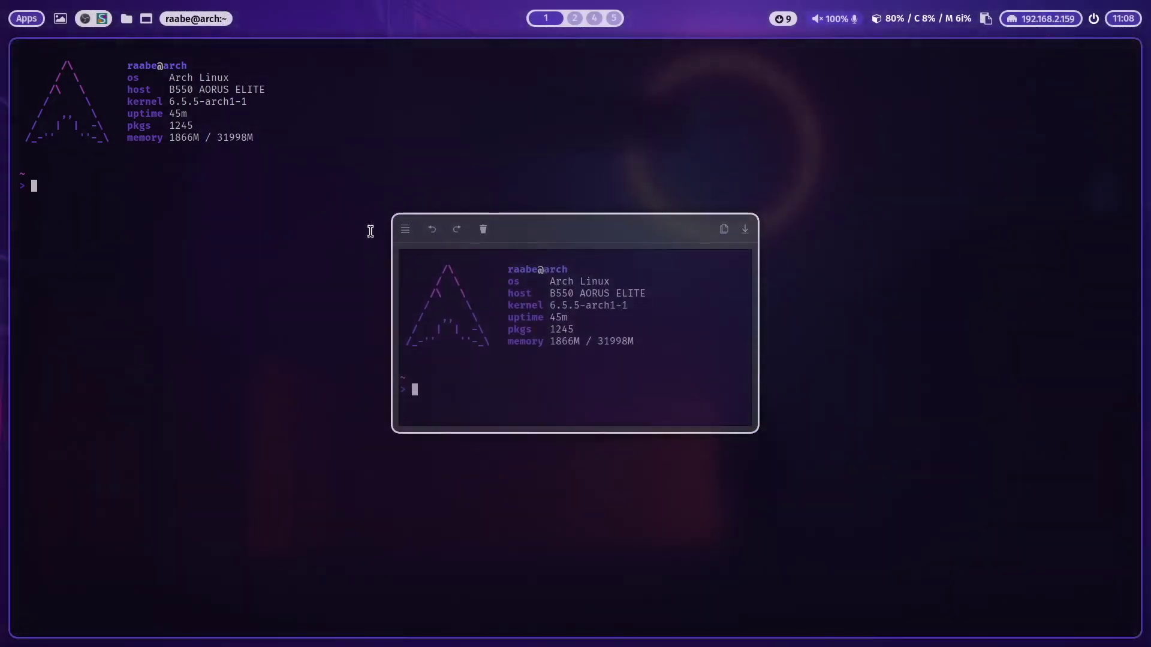
key(Escape)
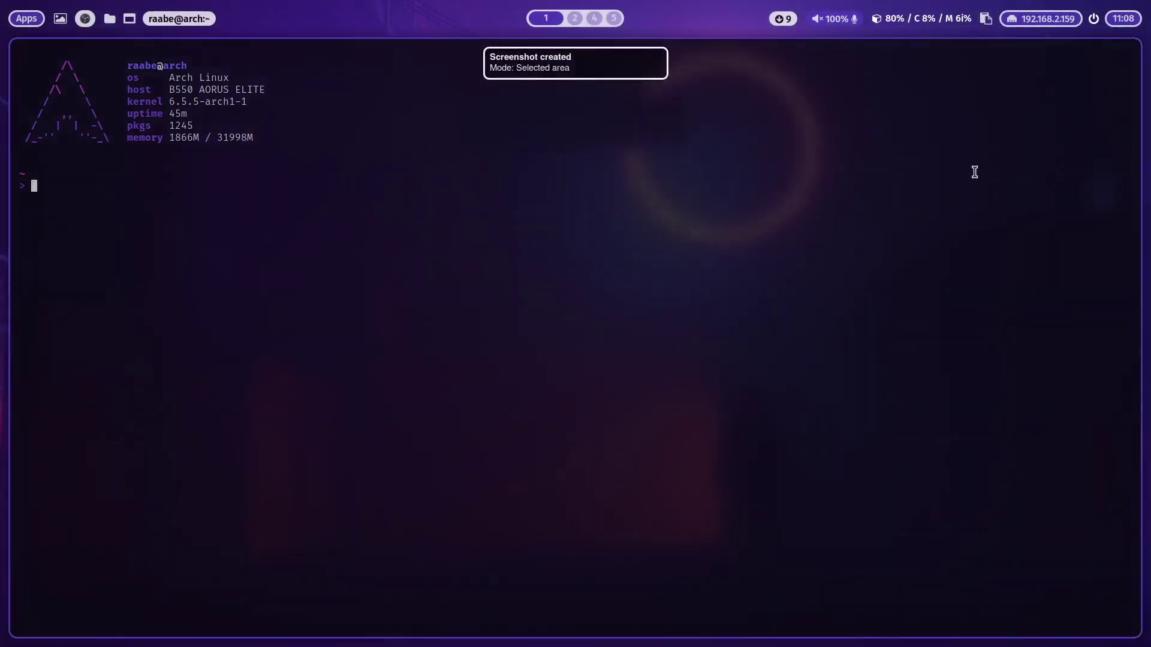
- Take a Fullscreen (delay 3 sec) screenshot and show swappy's drawing tools and colours
key(Print)
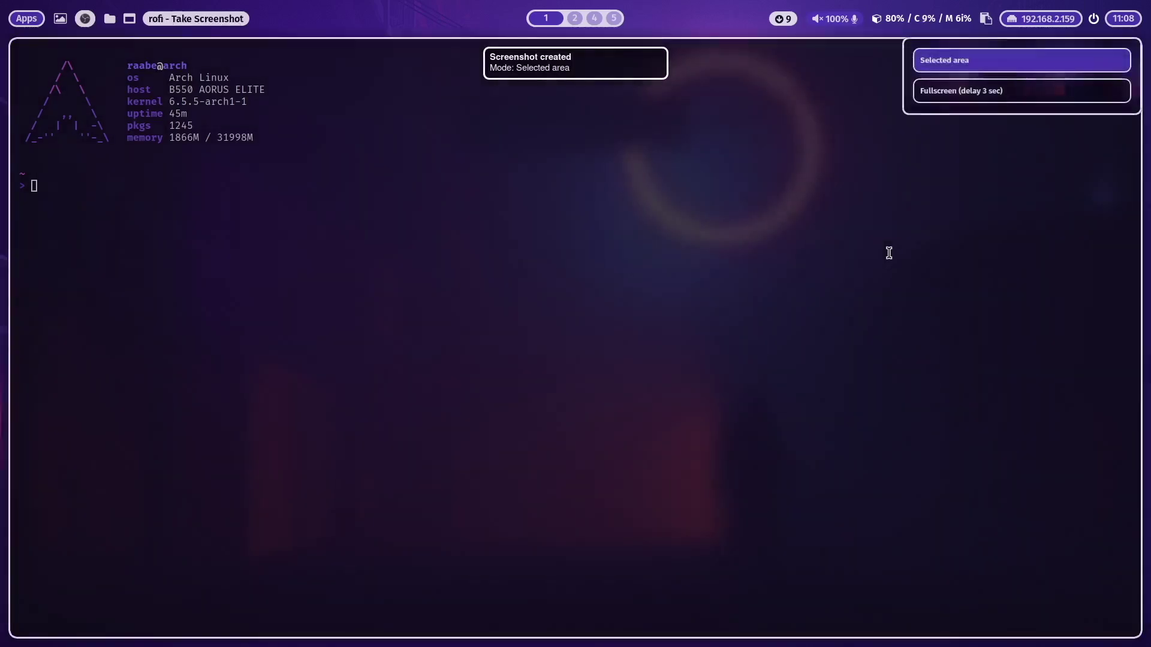
key(Down)
key(Return)
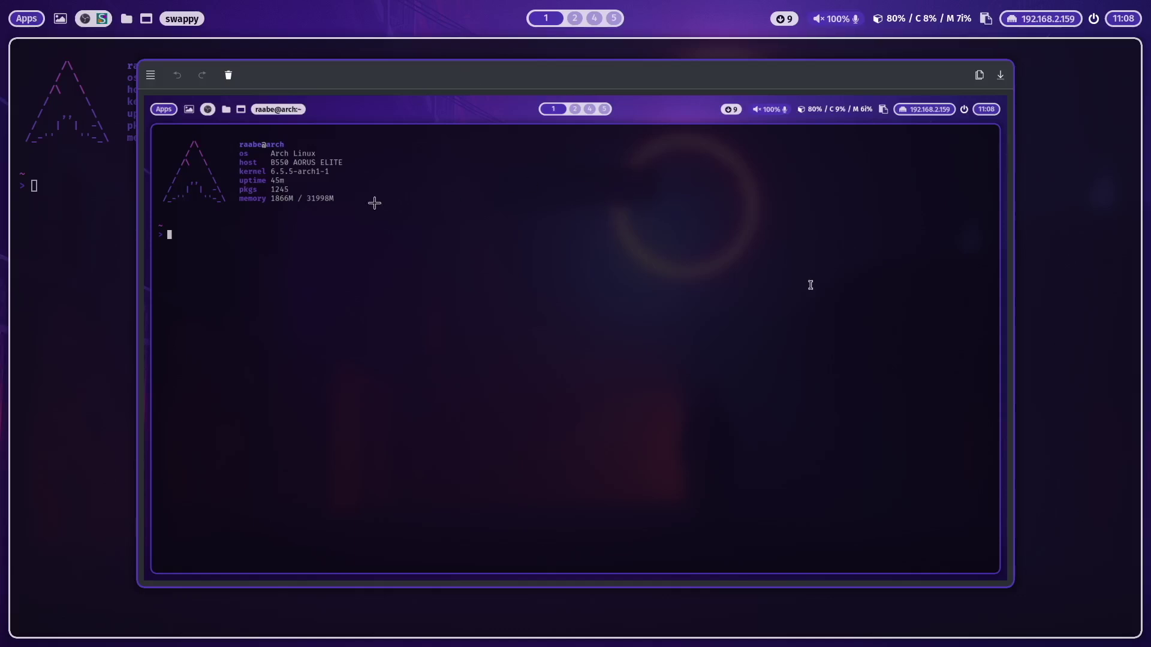
click(151, 76)
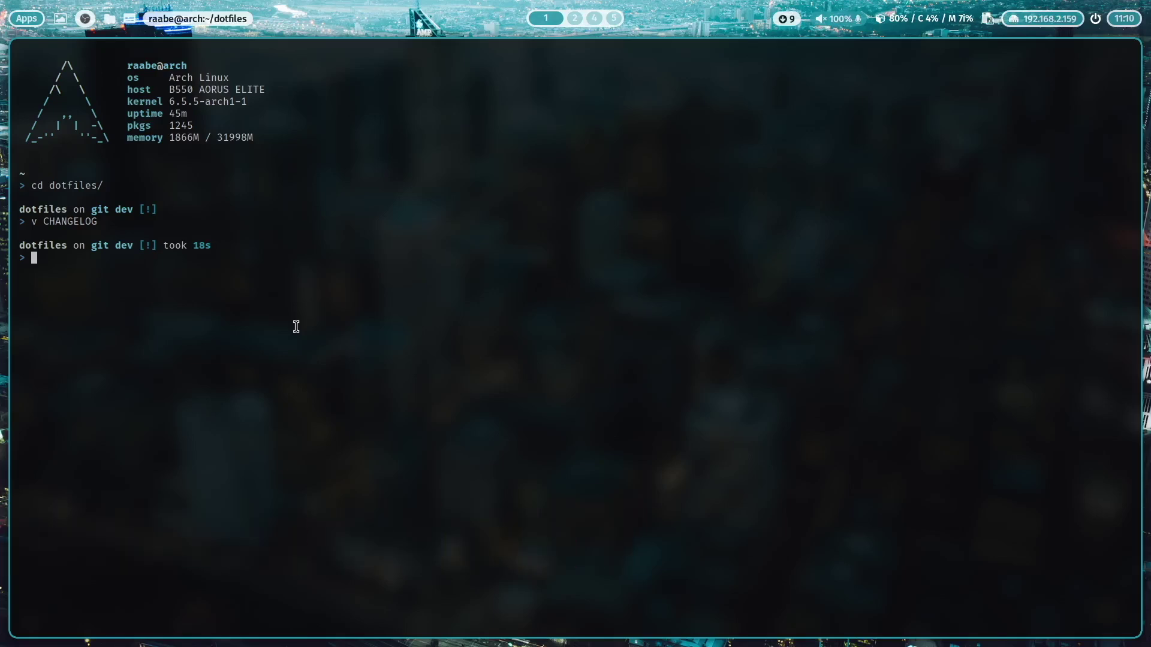
- Open hyprland.conf from the hypr folder in Vim with 'v hyprland.conf'
text(cd hypr/)
key(Return)
text(v hyprland.conf)
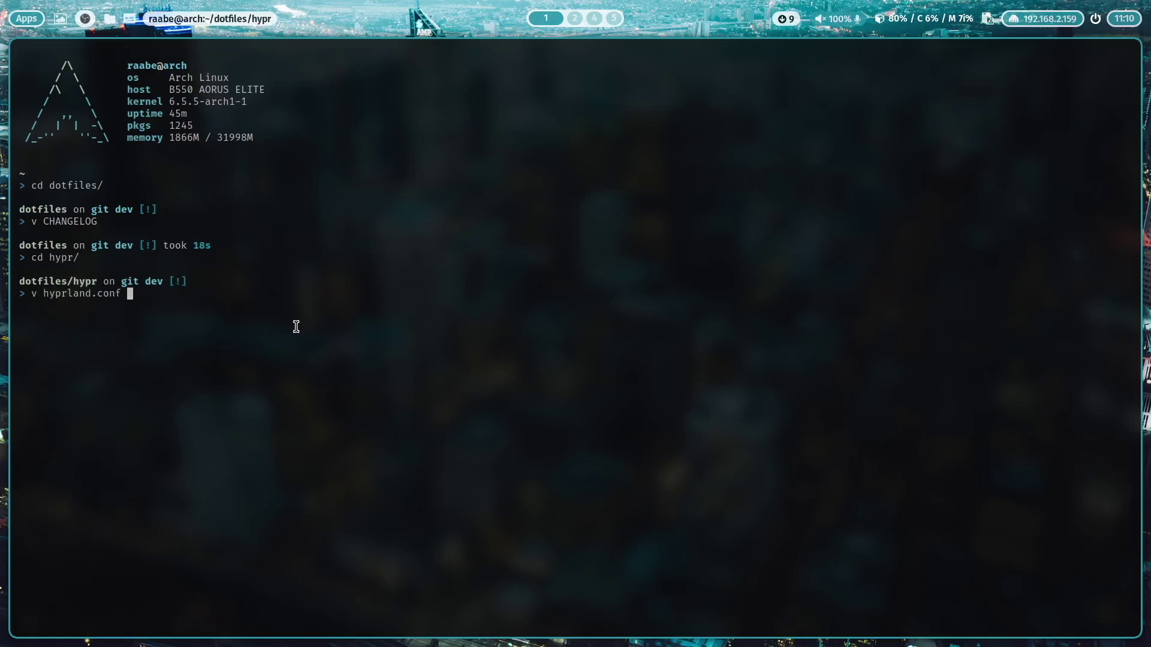
key(Return)
- Scroll through the sourced config files, then tile a new terminal beside the editor
scroll(297, 330, down, 4)
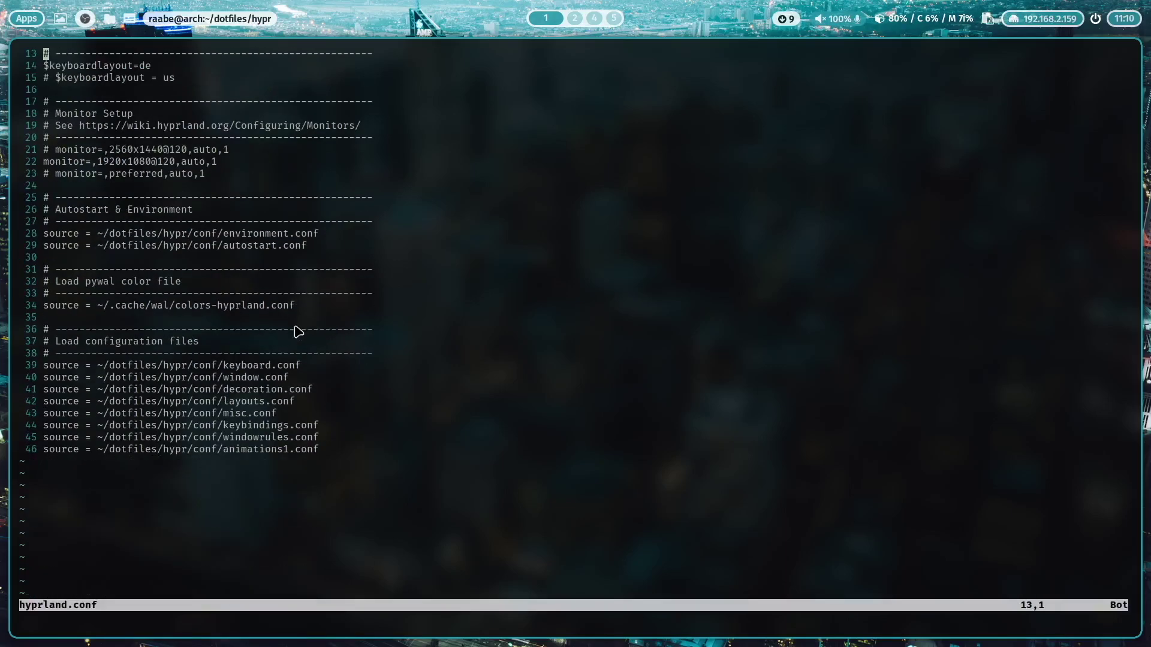
scroll(303, 371, up, 4)
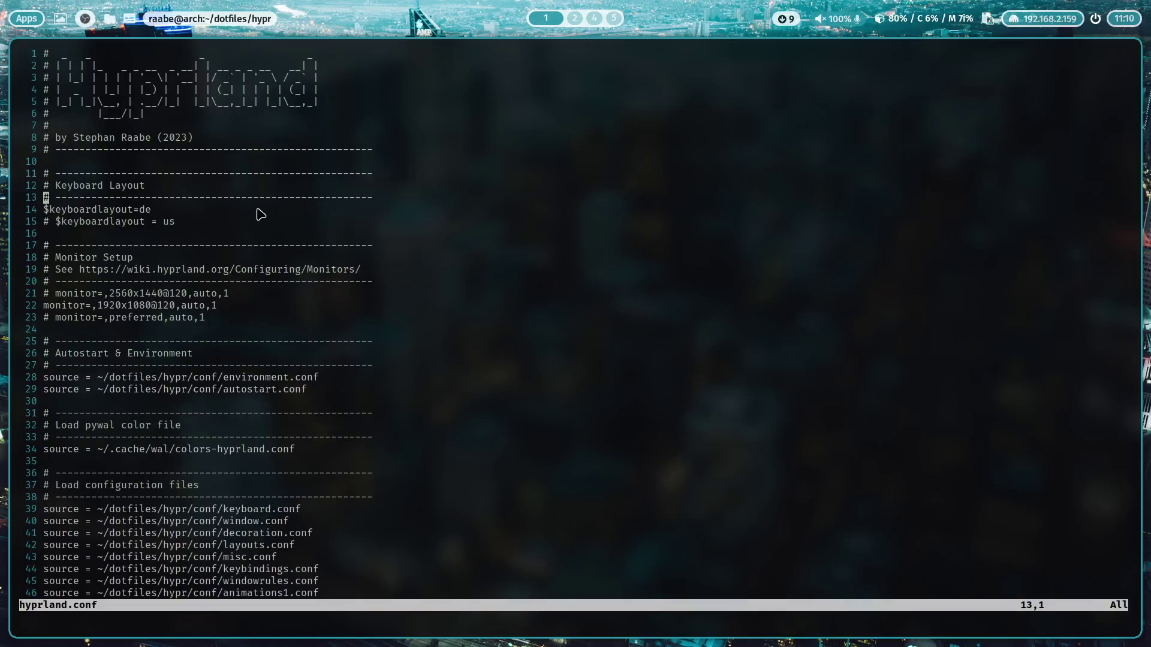
scroll(261, 214, down, 2)
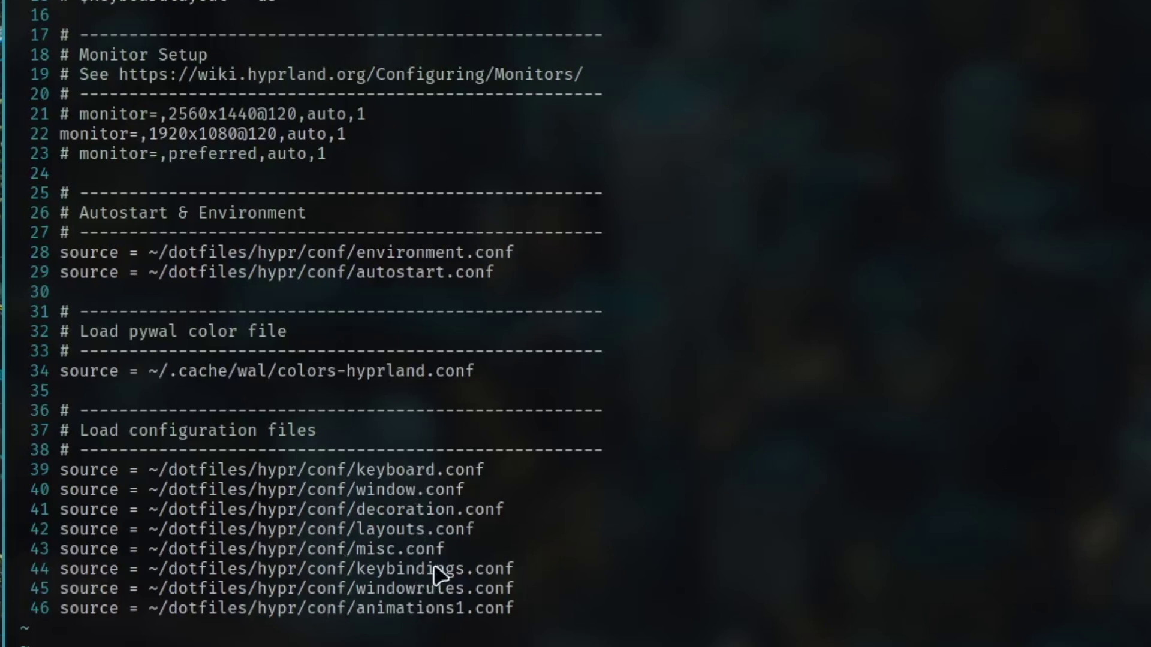
scroll(442, 576, up, 2)
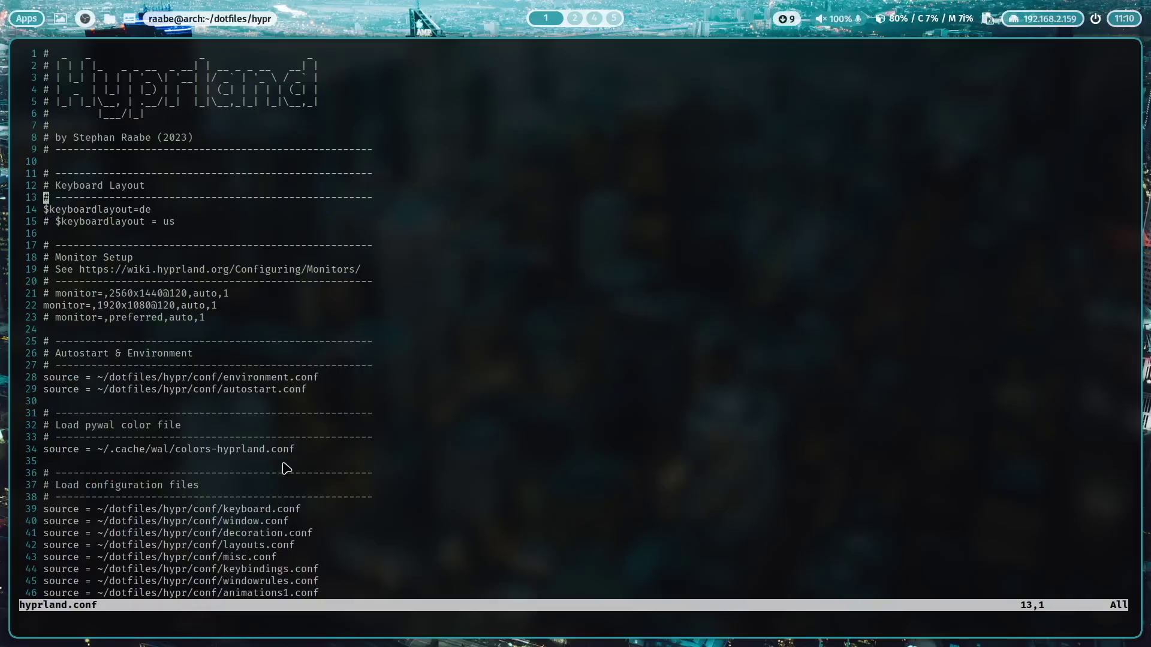
scroll(454, 635, down, 2)
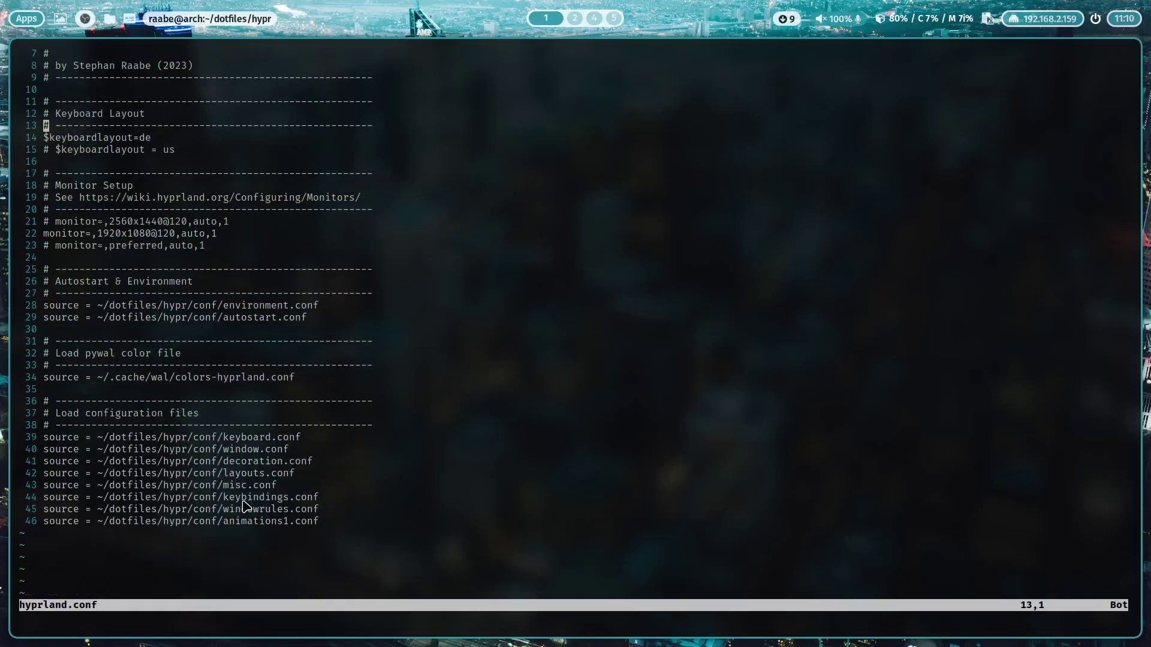
key(super+Return)
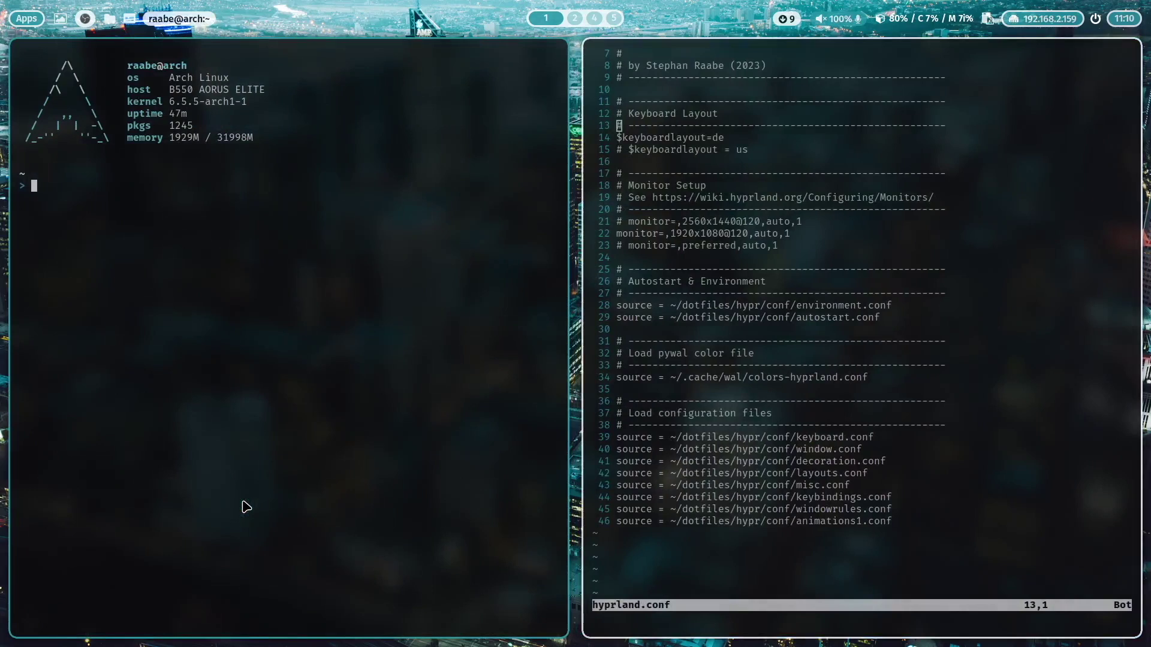
- Change to dotfiles/hypr/conf and list its modular config files with ls
text(cd dotfiles/hypr/)
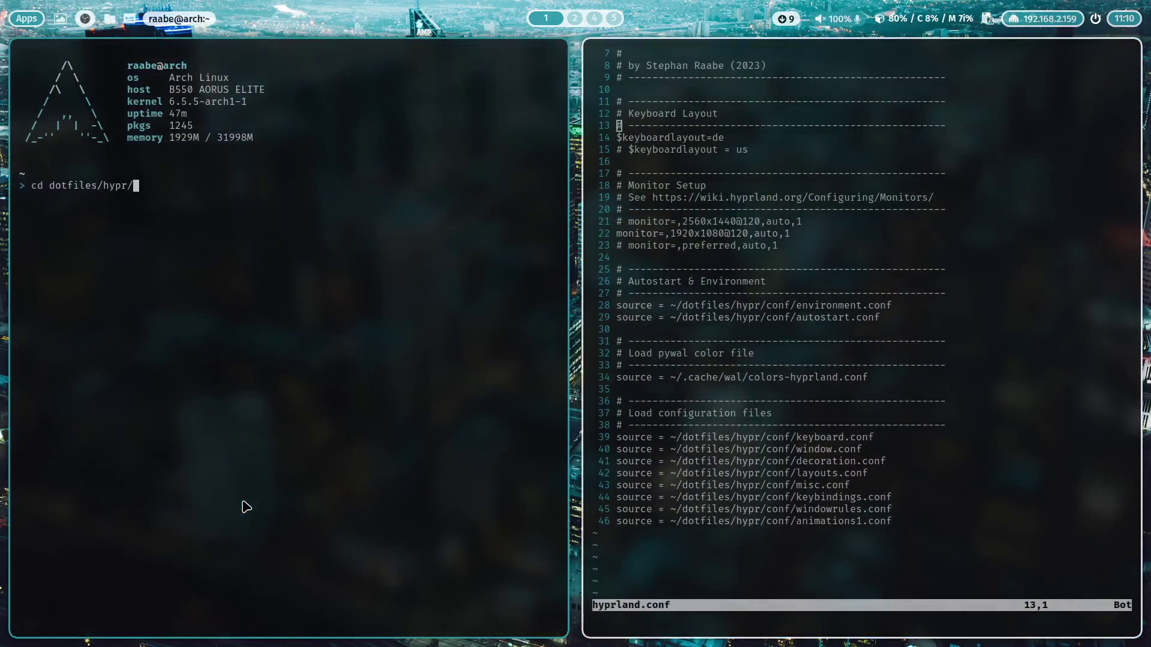
text(conf/)
key(Return)
text(ls)
key(Return)
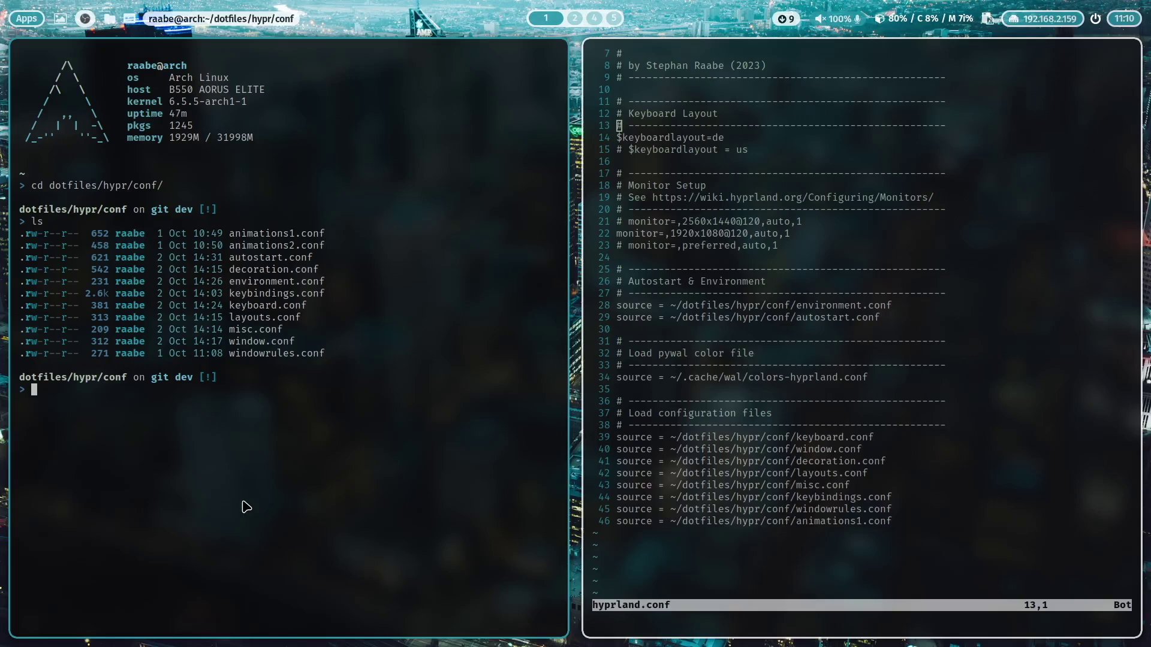
- Open keybindings.conf in Vim, scroll through the bindings, and quit with :q
text(v keyb)
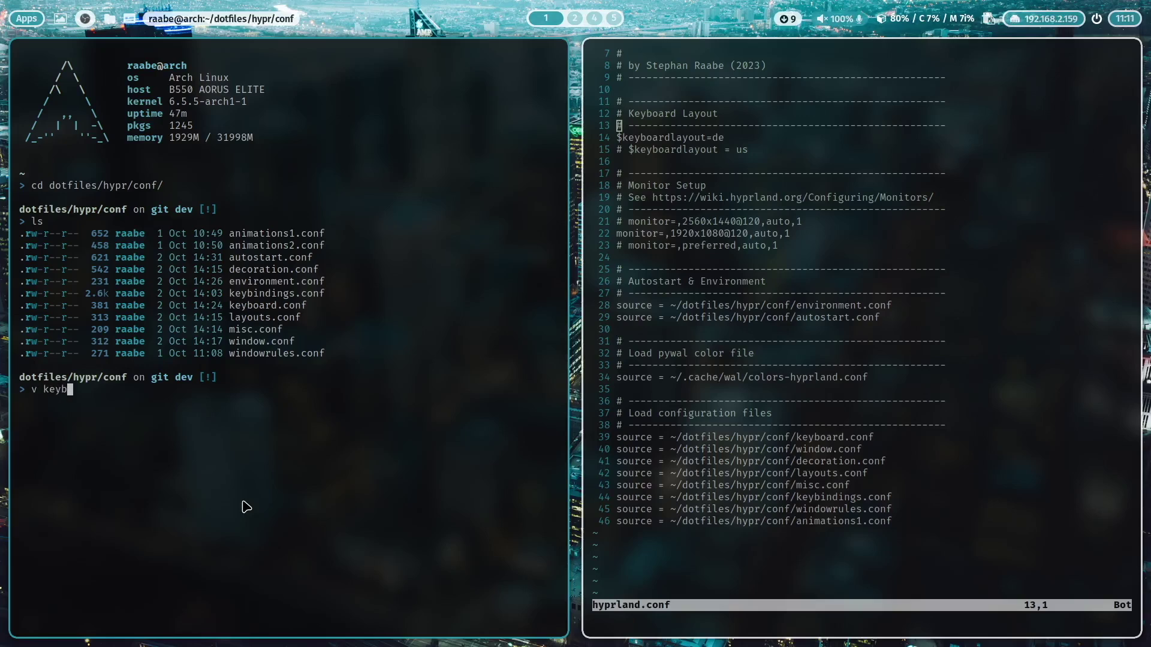
key(Tab)
key(Return)
scroll(132, 160, up, 7)
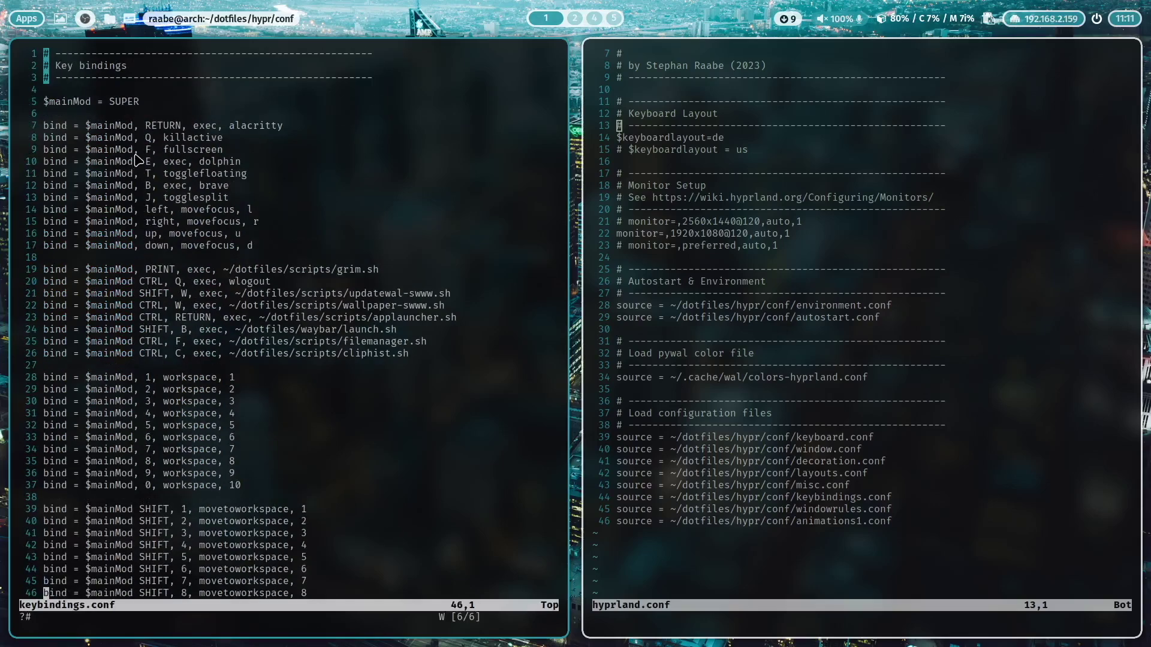
scroll(150, 139, down, 4)
scroll(150, 139, down, 6)
scroll(157, 165, up, 3)
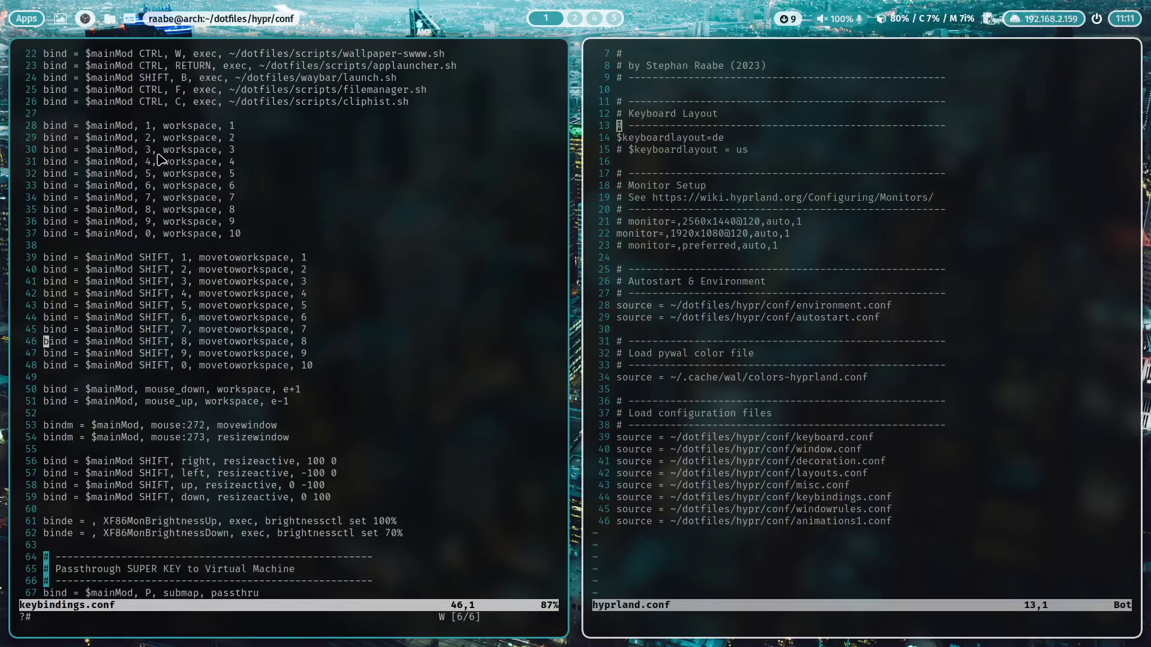
scroll(162, 163, down, 1)
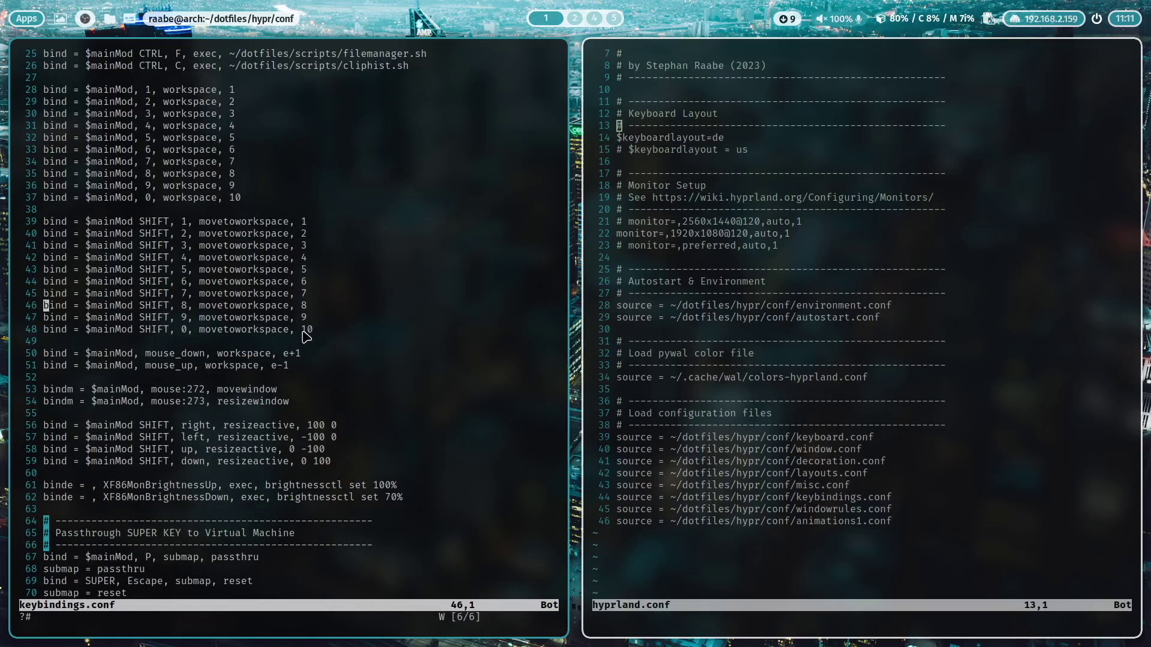
text(:q)
key(Return)
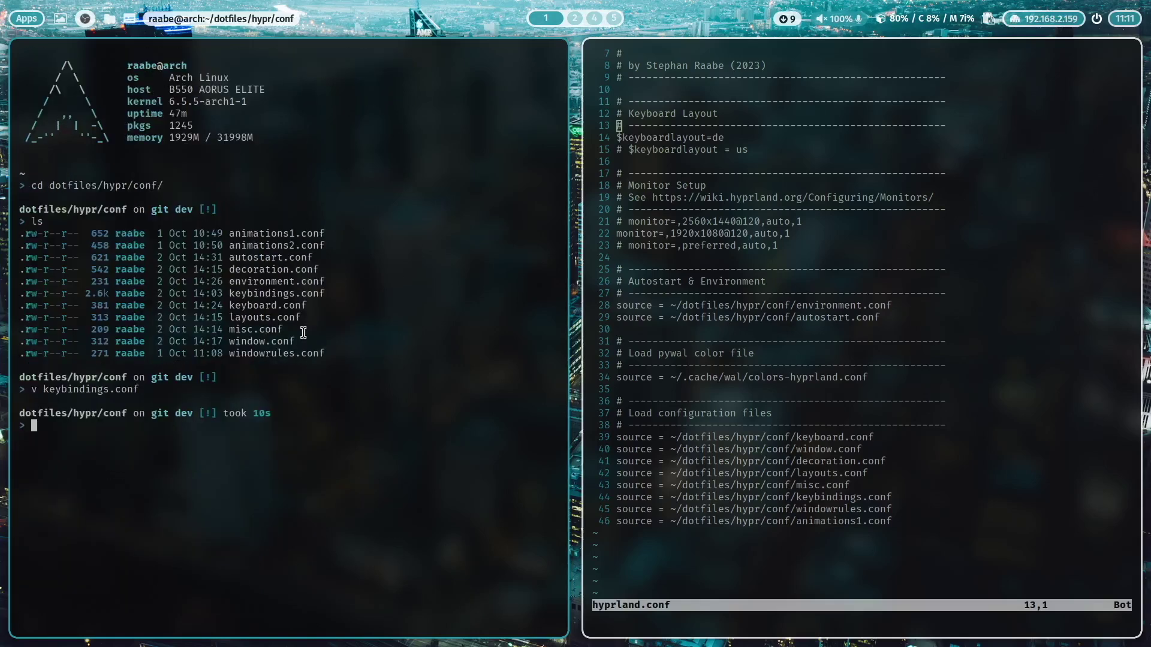
scroll(718, 190, up, 2)
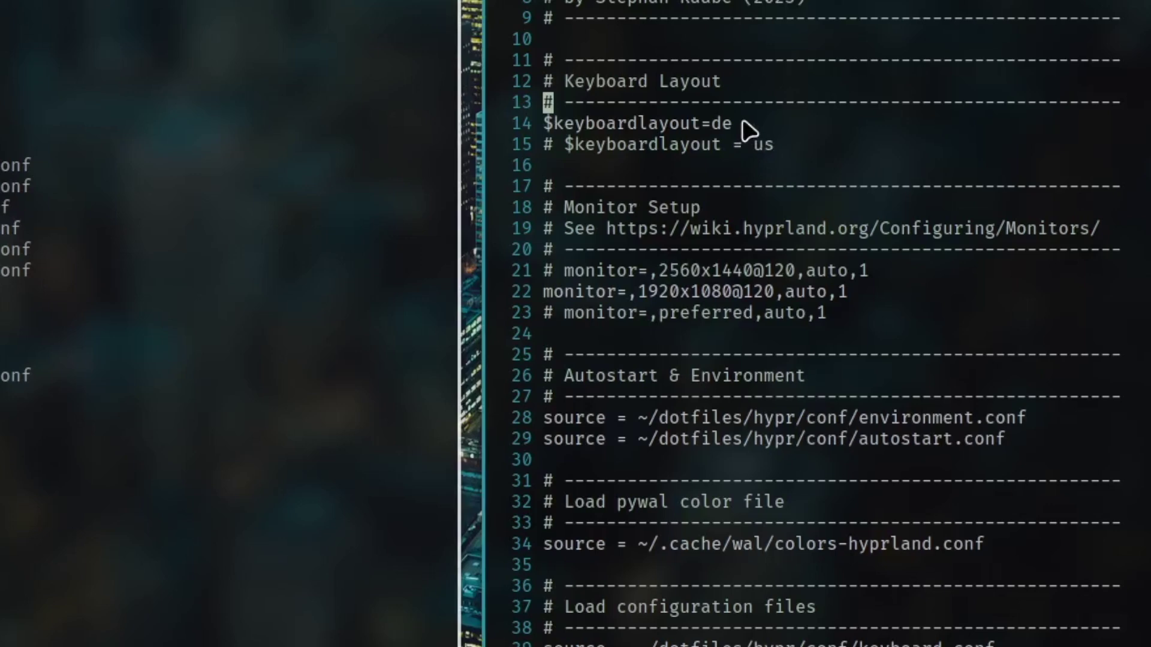
scroll(586, 250, down, 2)
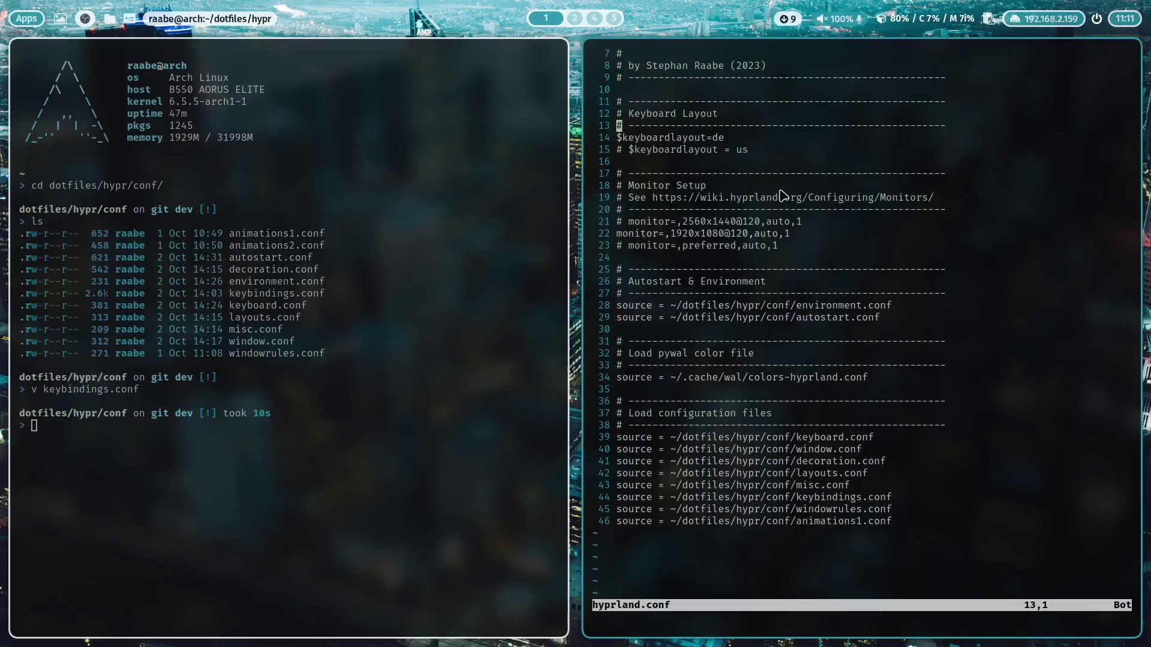
scroll(766, 229, down, 5)
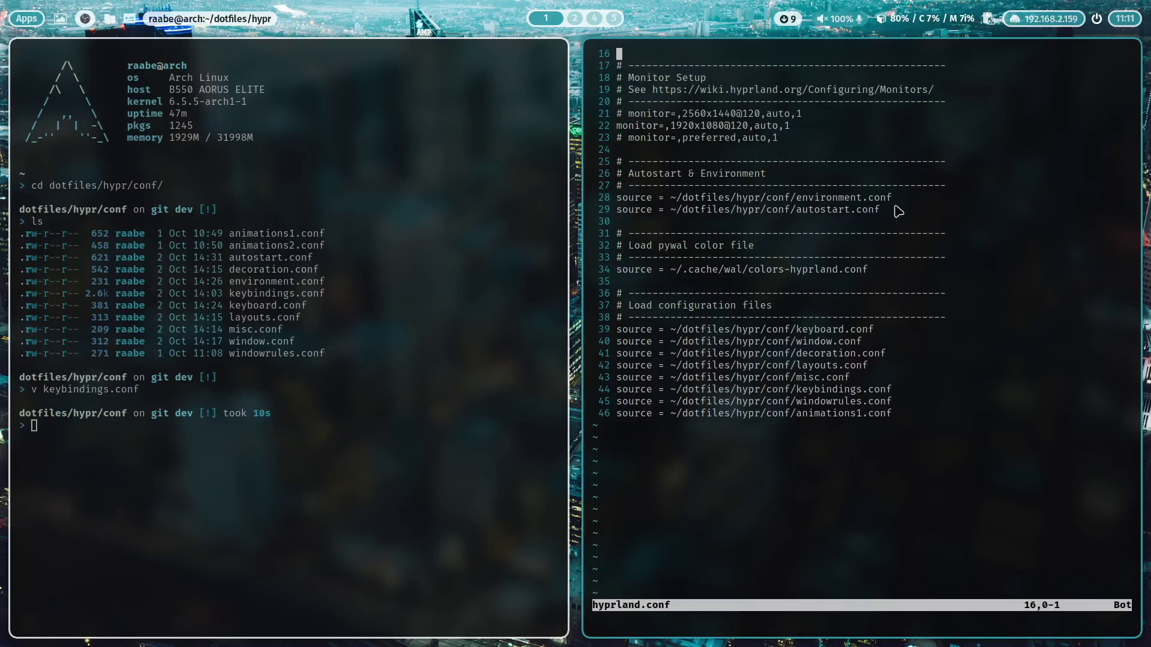
scroll(898, 213, down, 1)
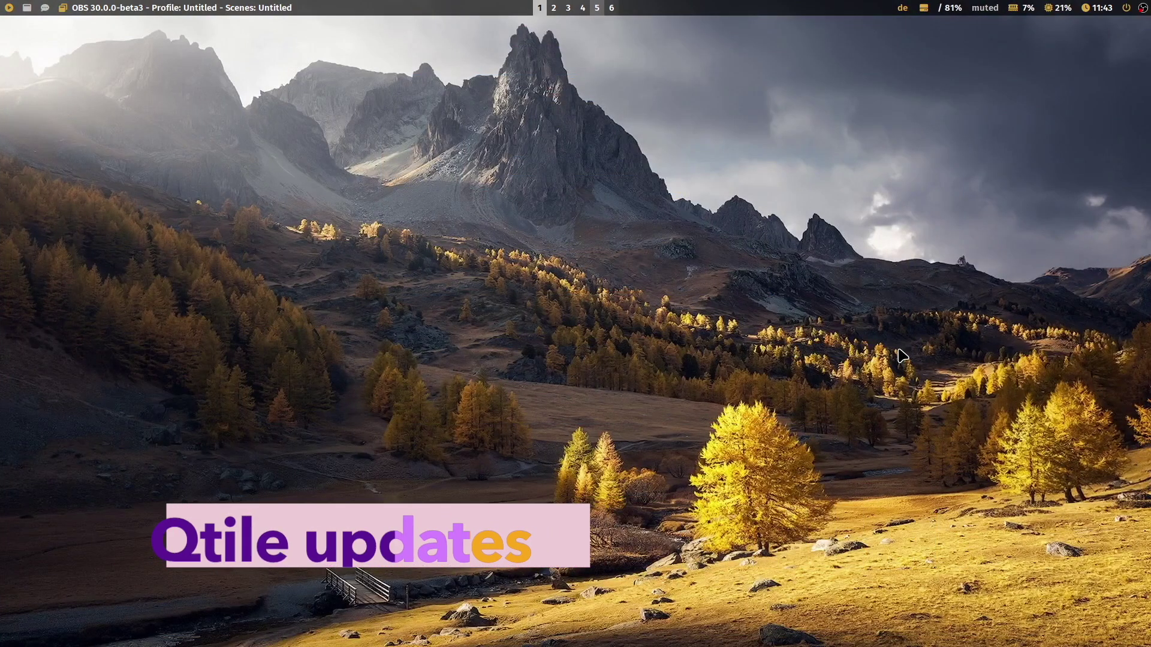
- Briefly open a terminal and the rofi launcher, then switch to a random wallpaper, lofoten1.jpg
key(super+Return)
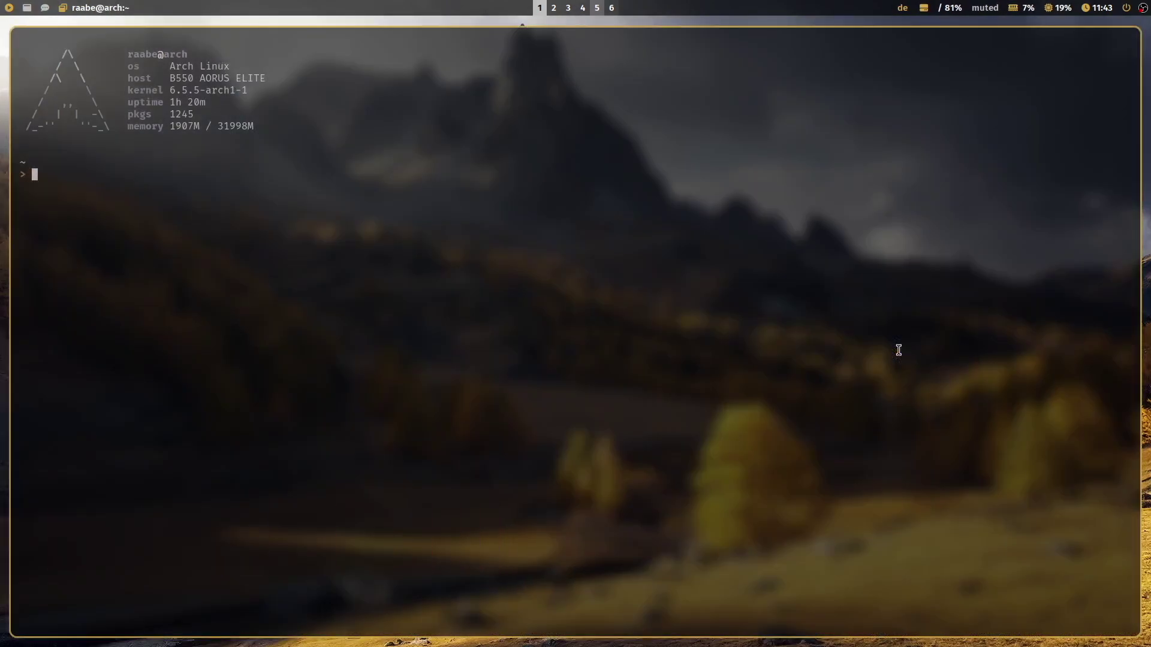
key(super+w)
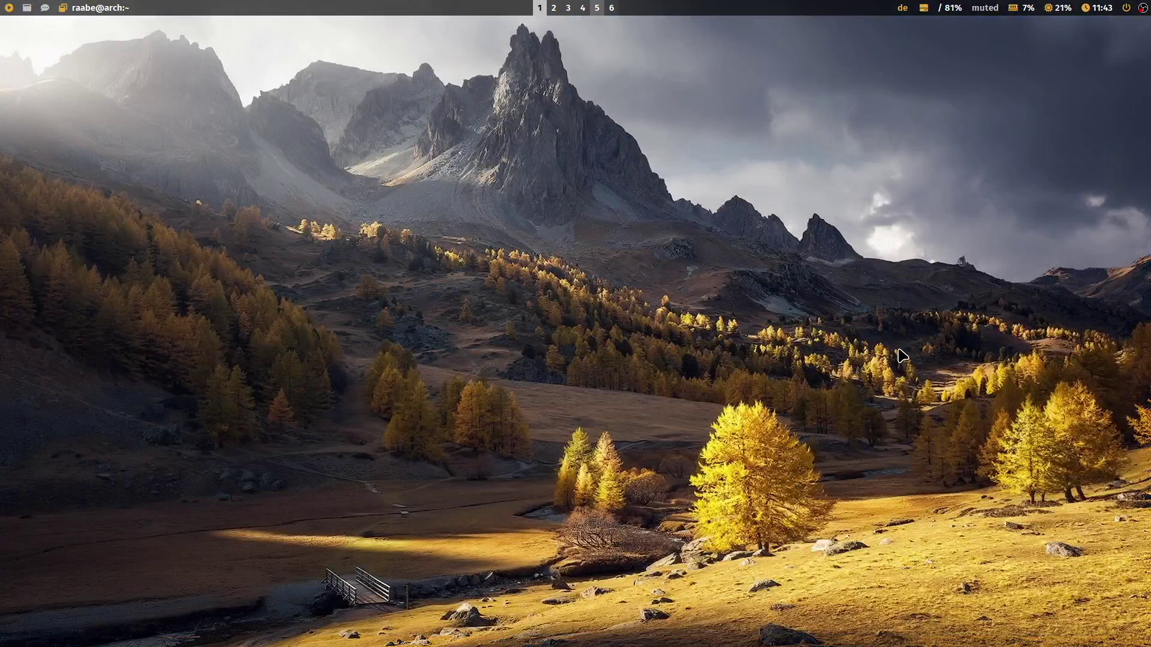
key(super+r)
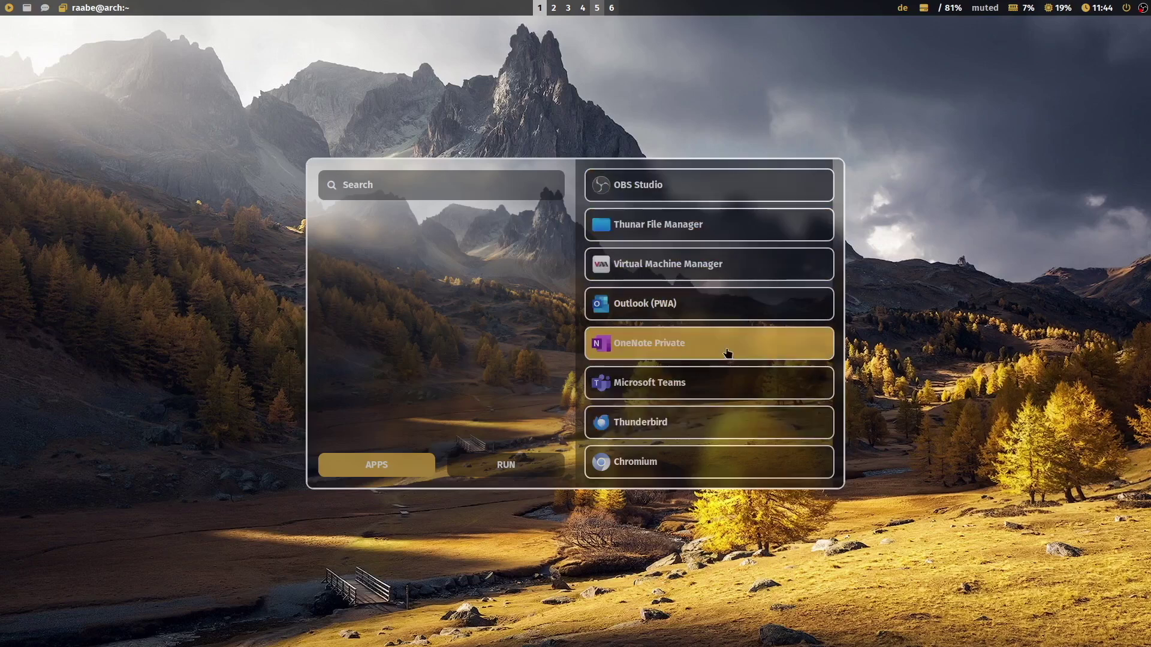
key(Escape)
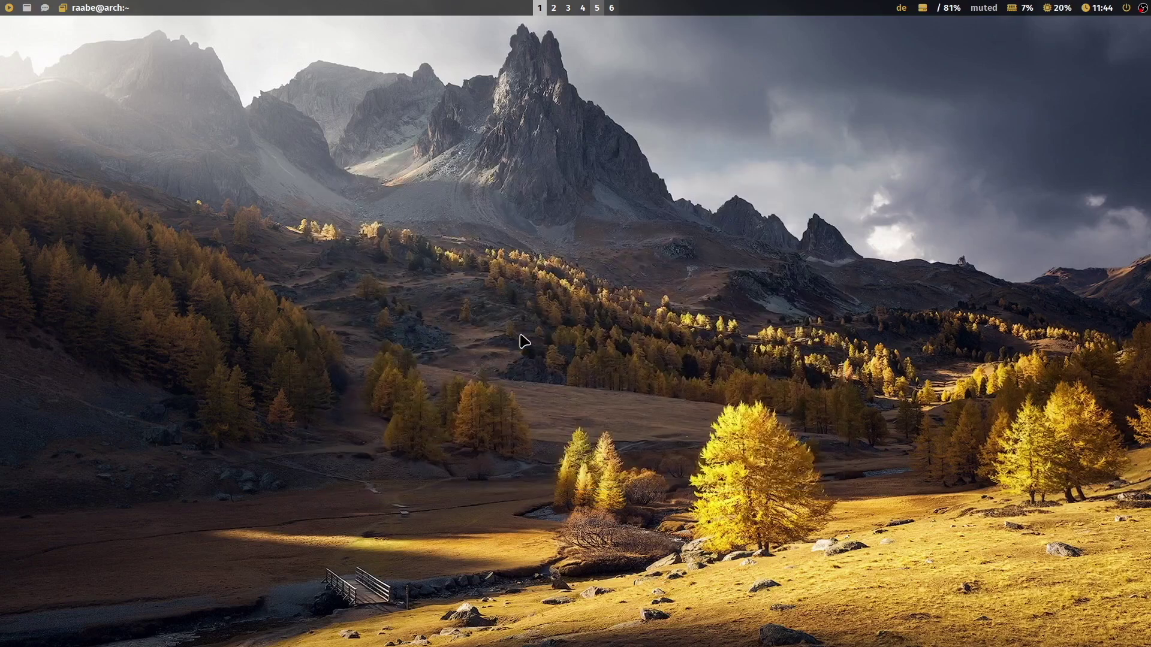
key(super+w)
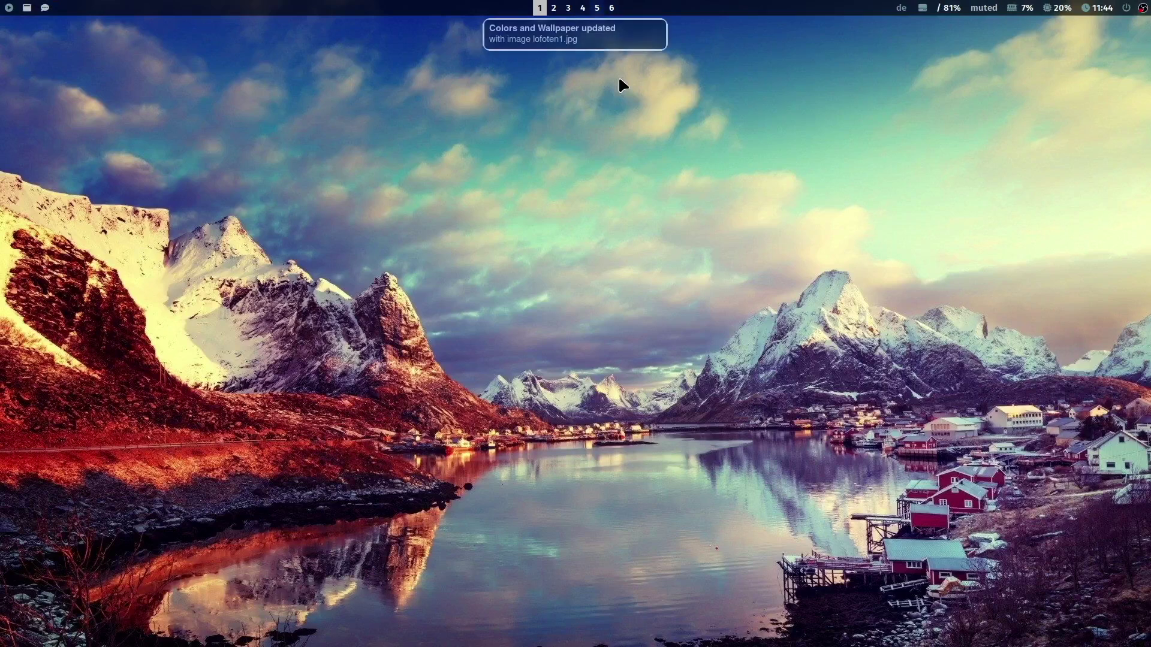
- Open and close rofi, then pick apex_octane.jpg in the wallpaper selector
key(super+ctrl+Return)
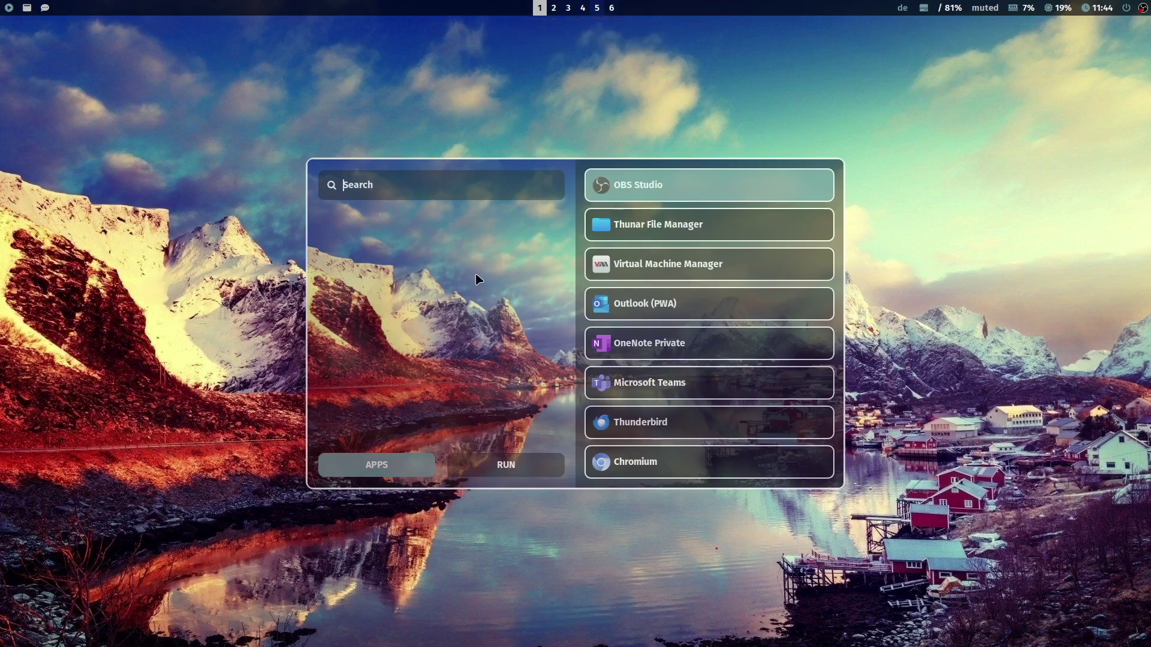
key(Escape)
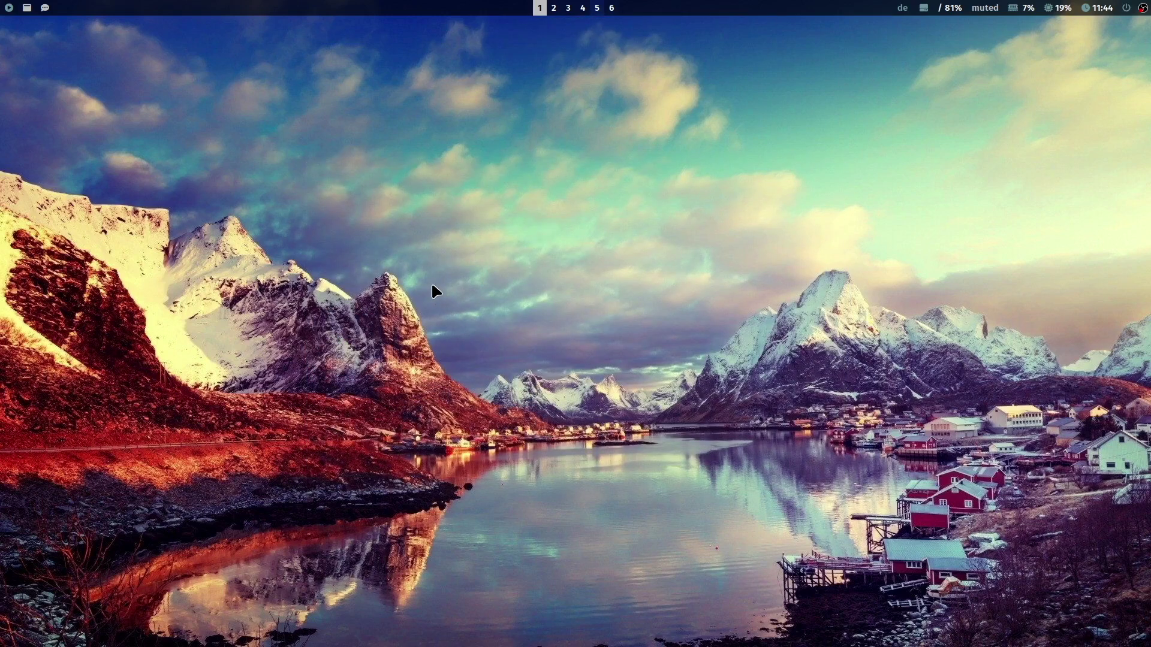
key(super+w)
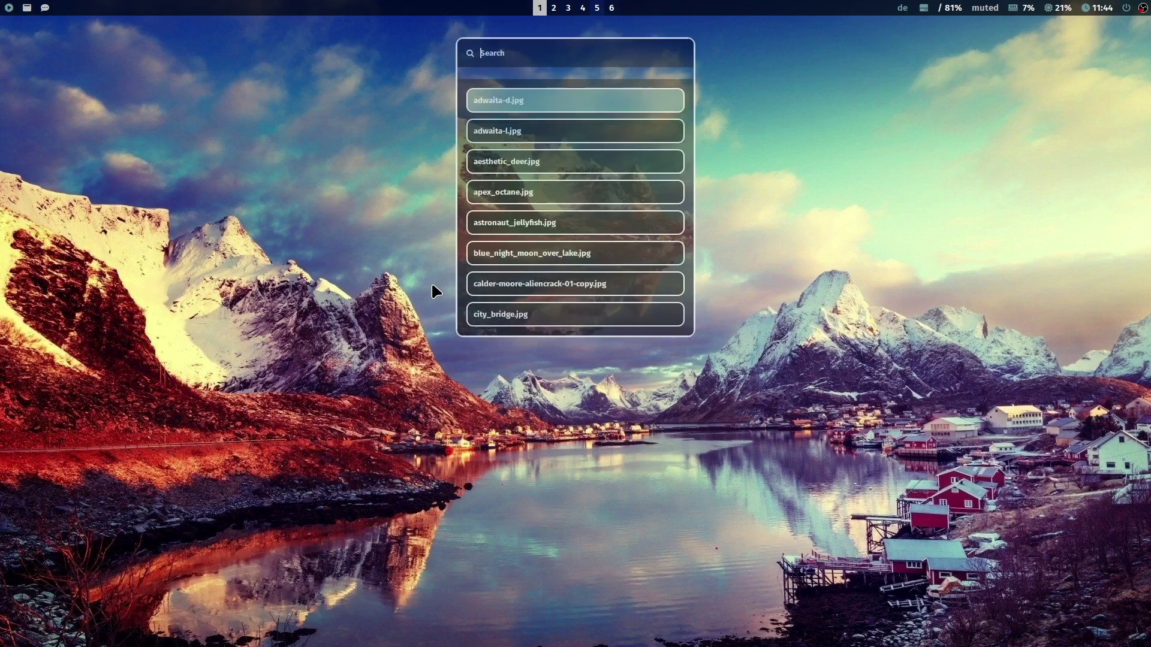
click(563, 198)
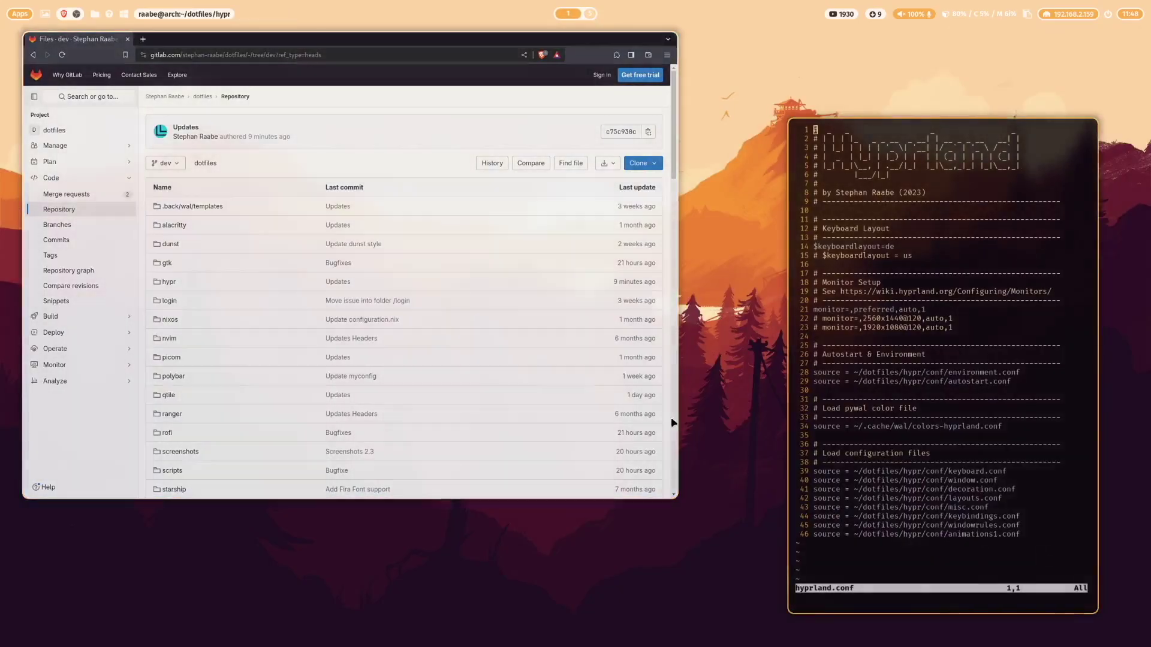
- Scroll the ML4W dotfiles README down to its Getting started install section
scroll(458, 330, down, 5)
scroll(461, 336, down, 15)
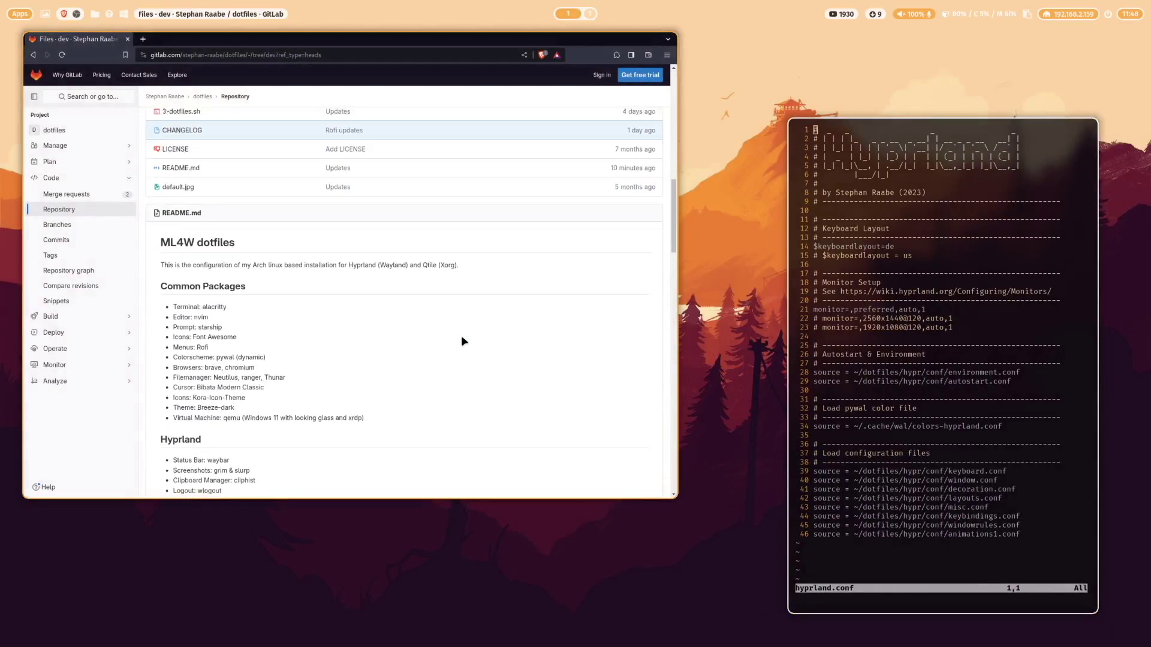
scroll(463, 342, down, 15)
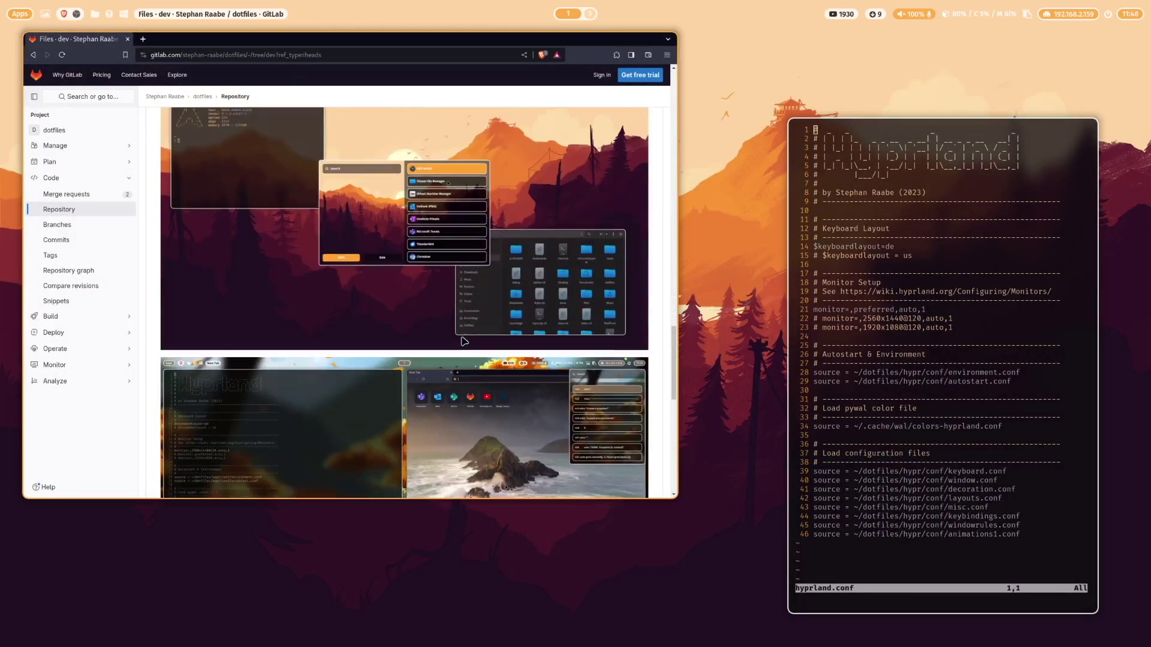